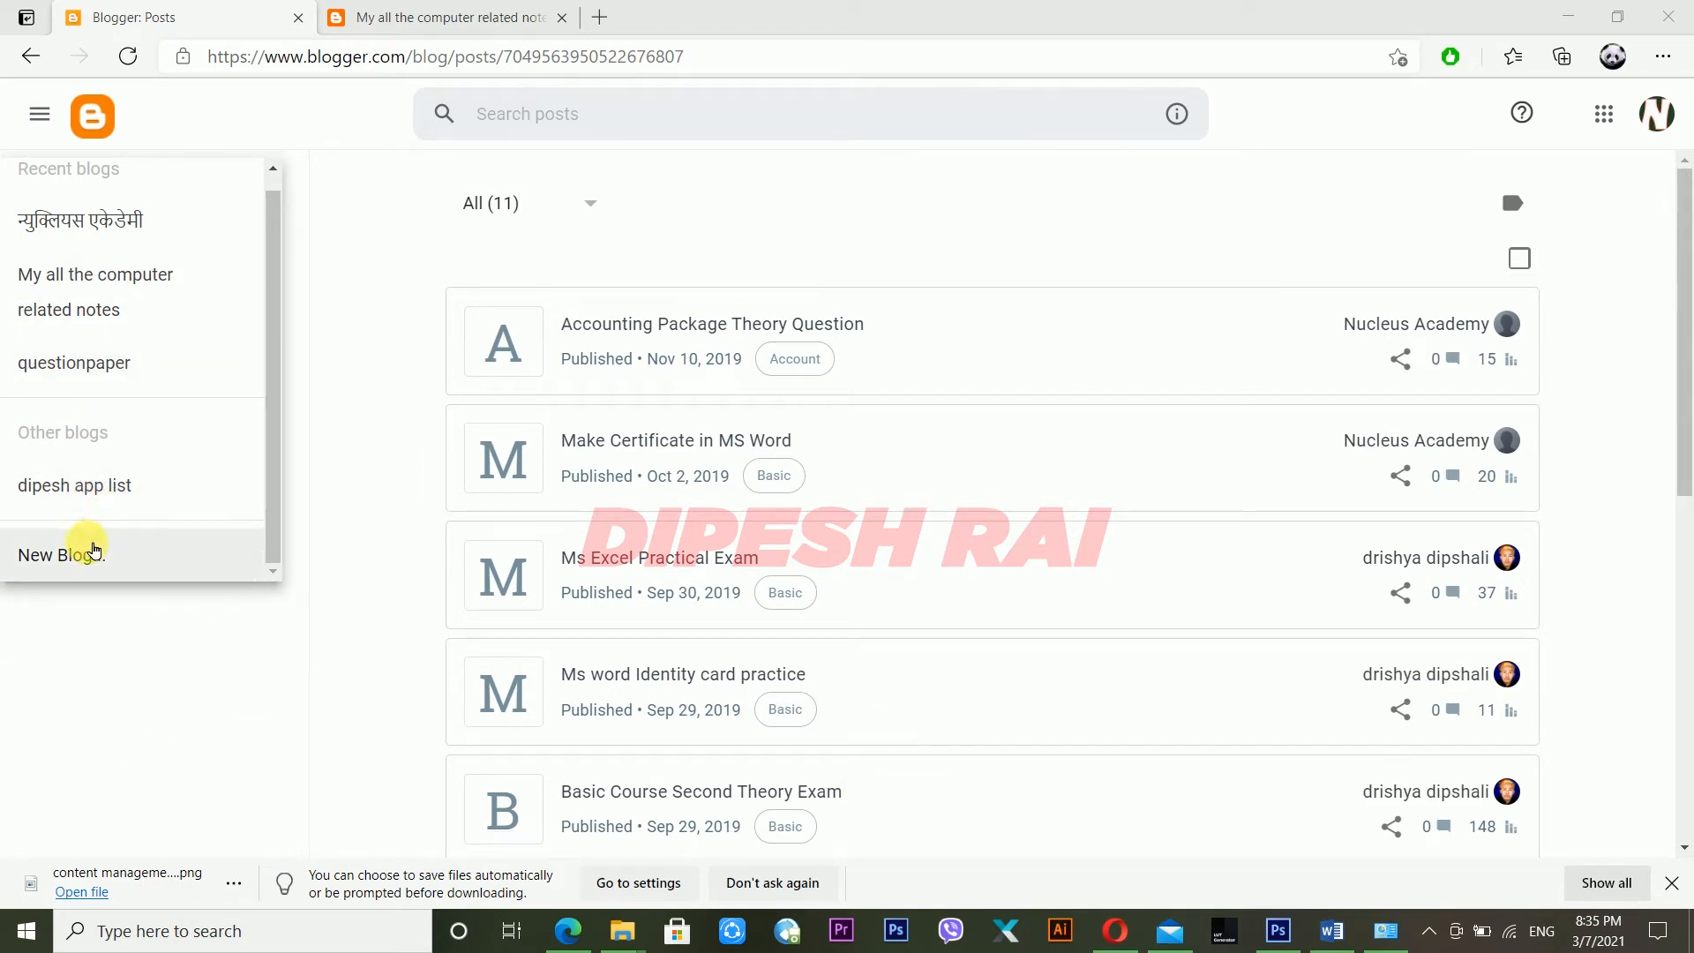
- Look over the account's list of blogs and the live "My all the computer related notes" site
click(191, 595)
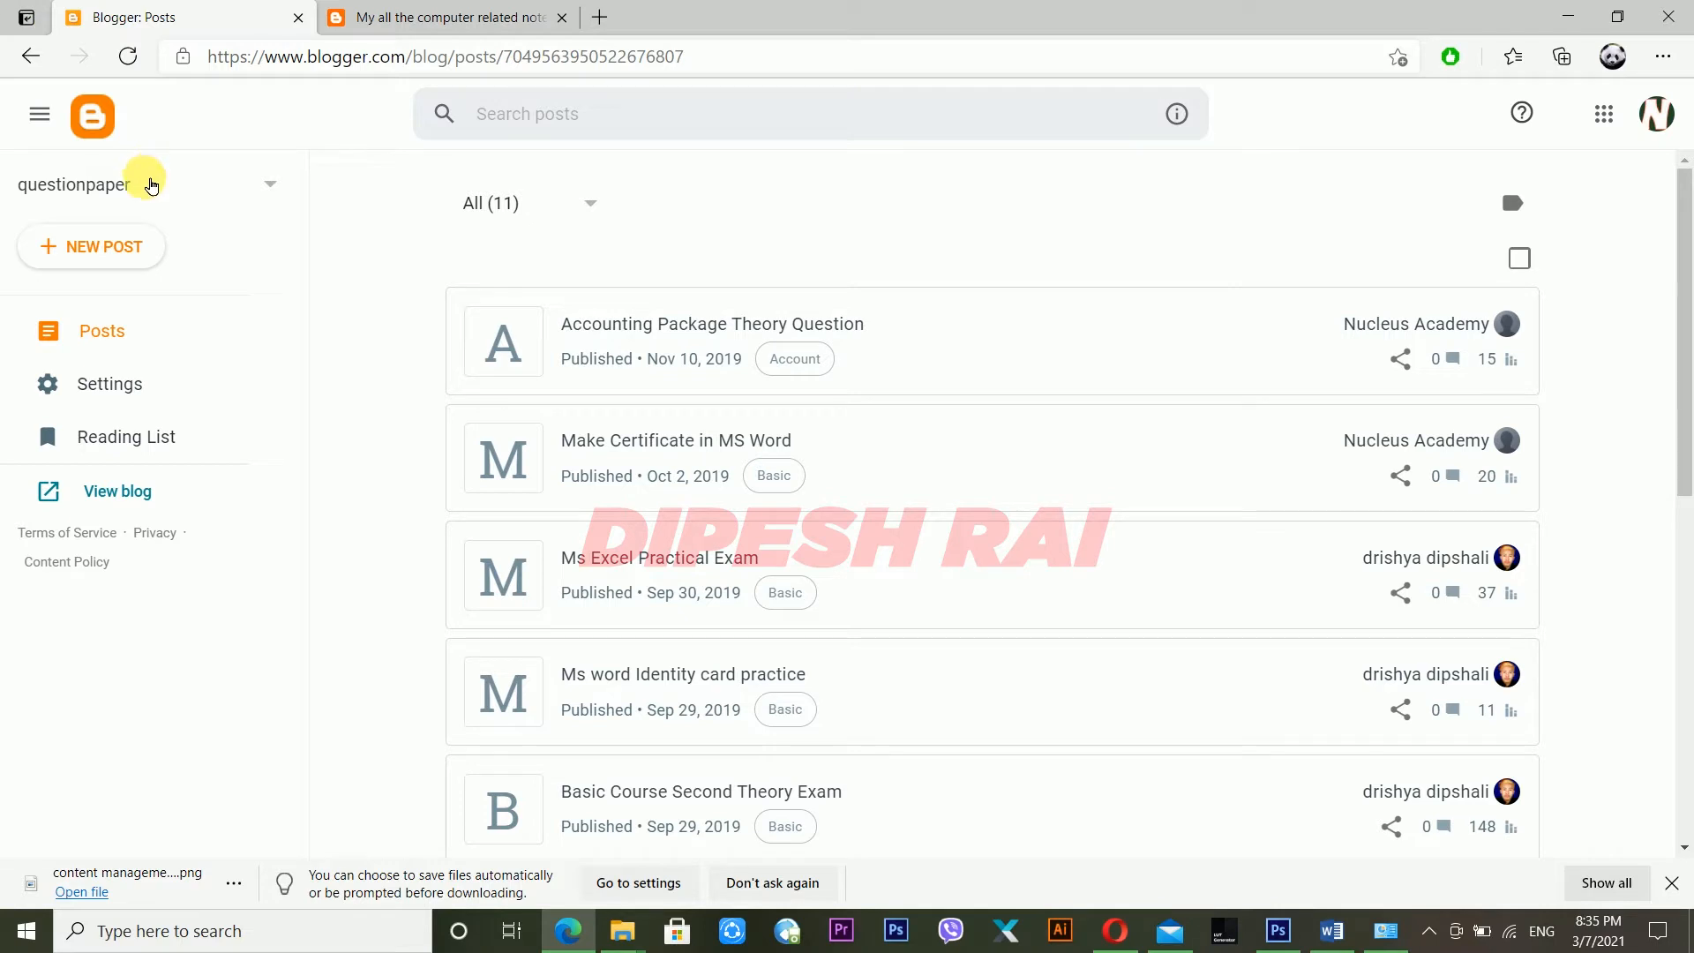
click(151, 182)
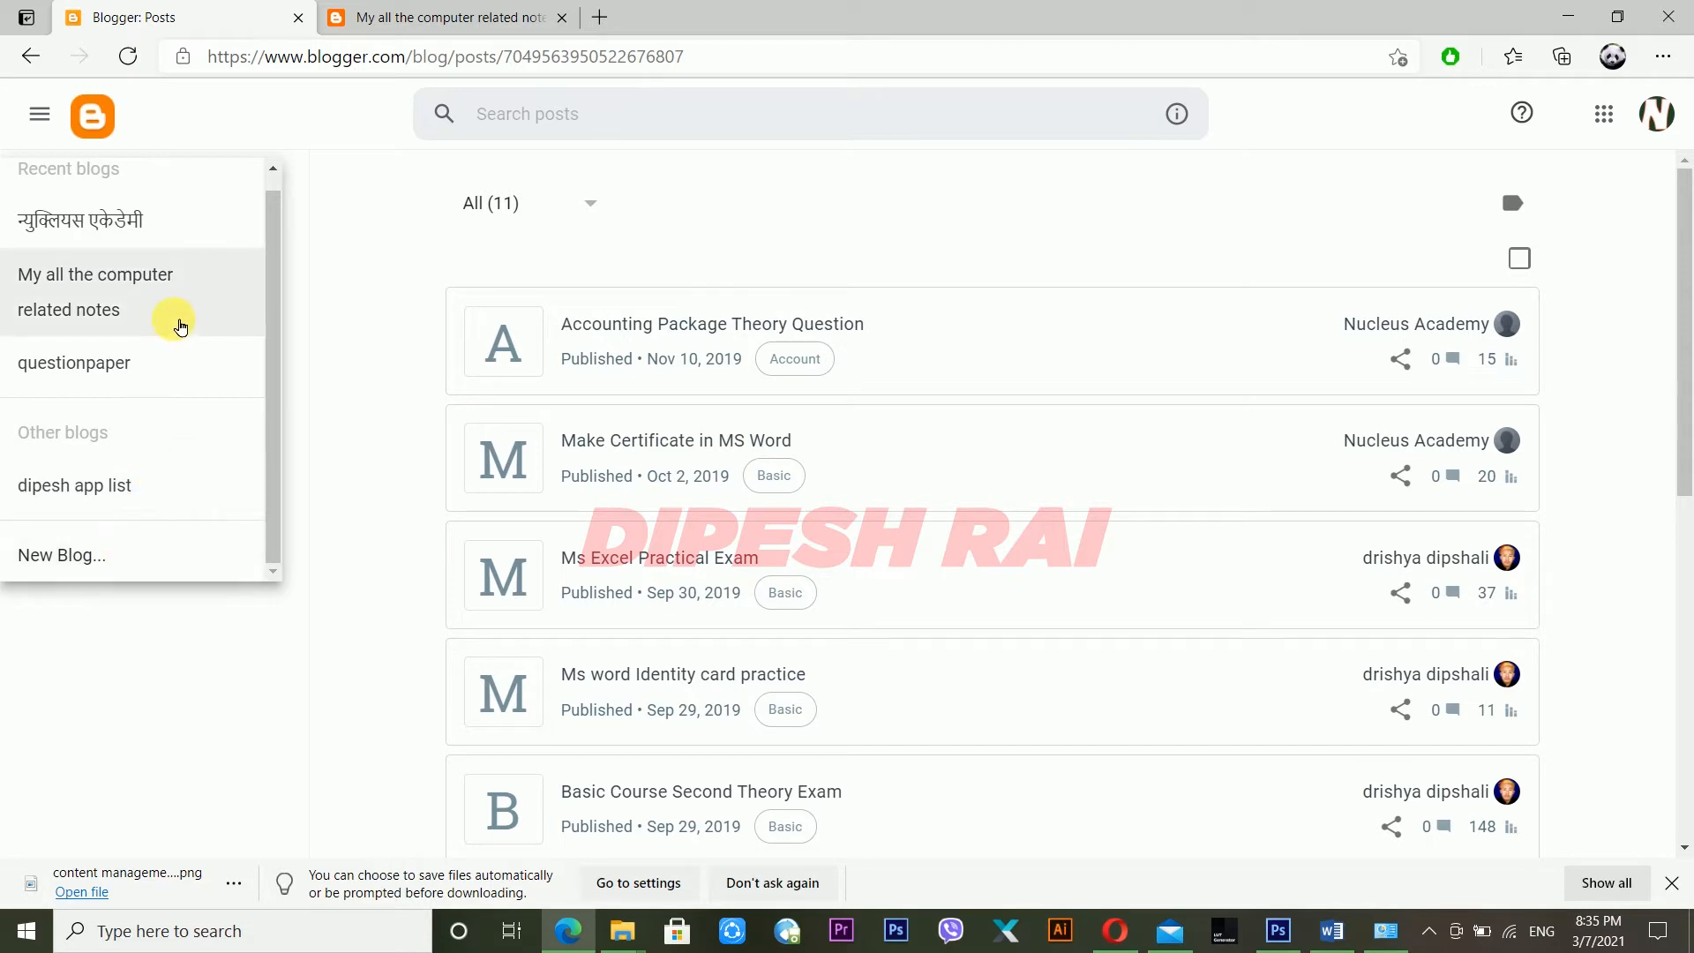
click(190, 380)
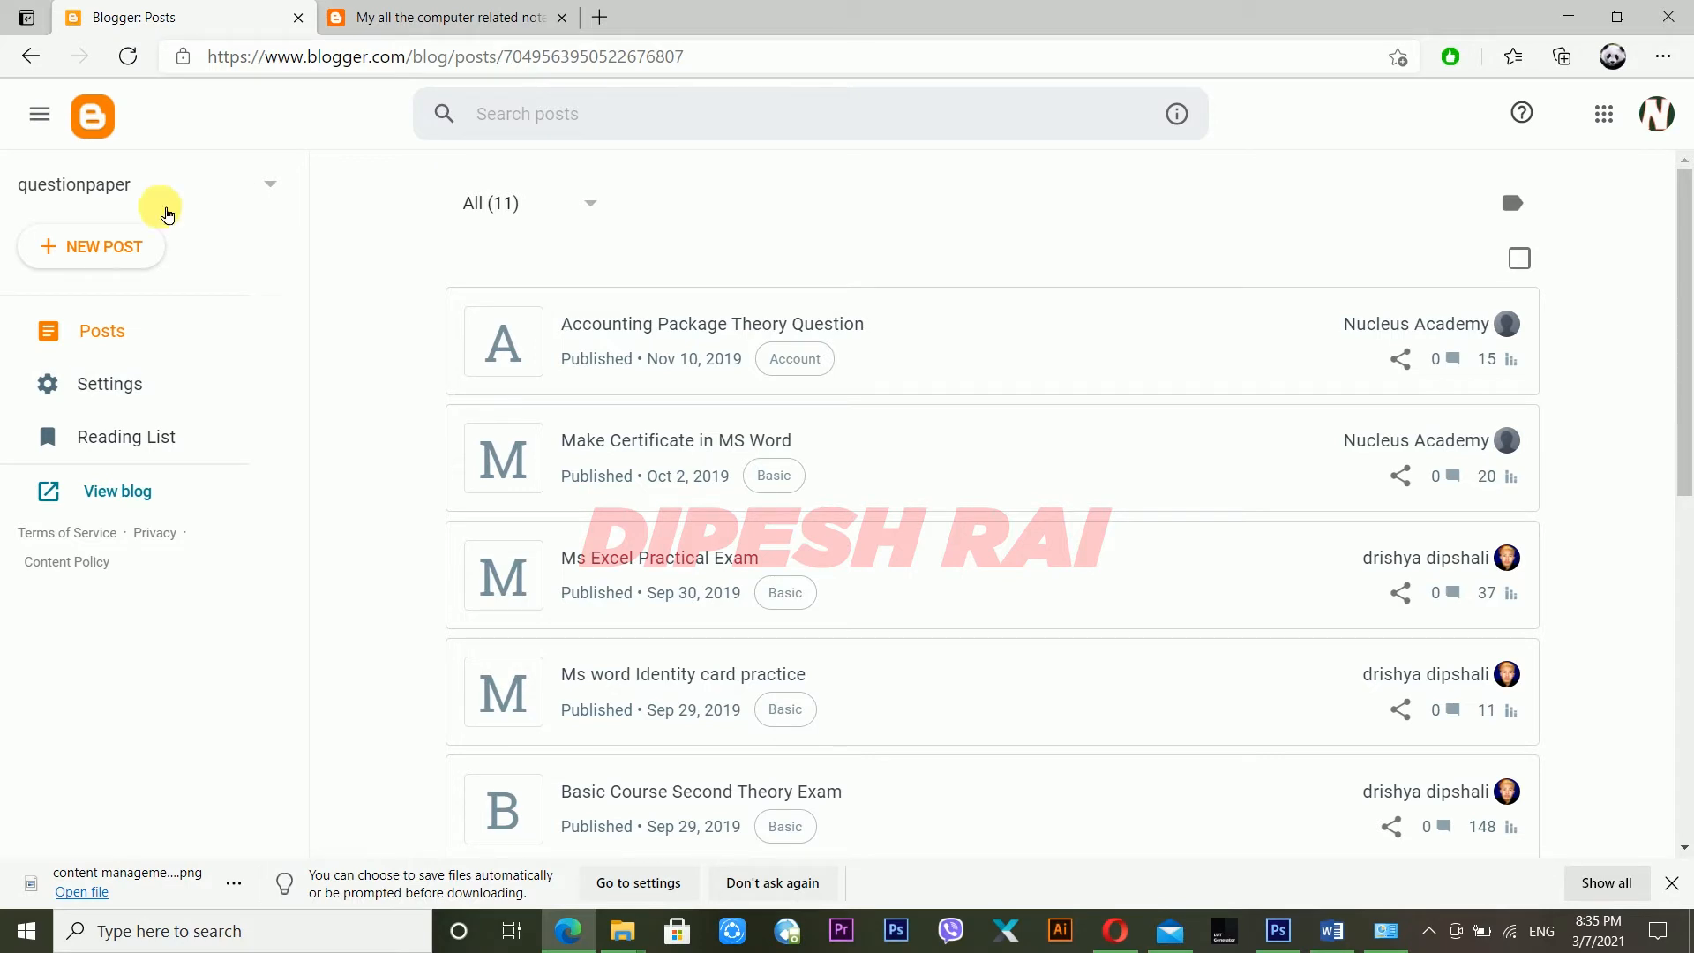
click(456, 17)
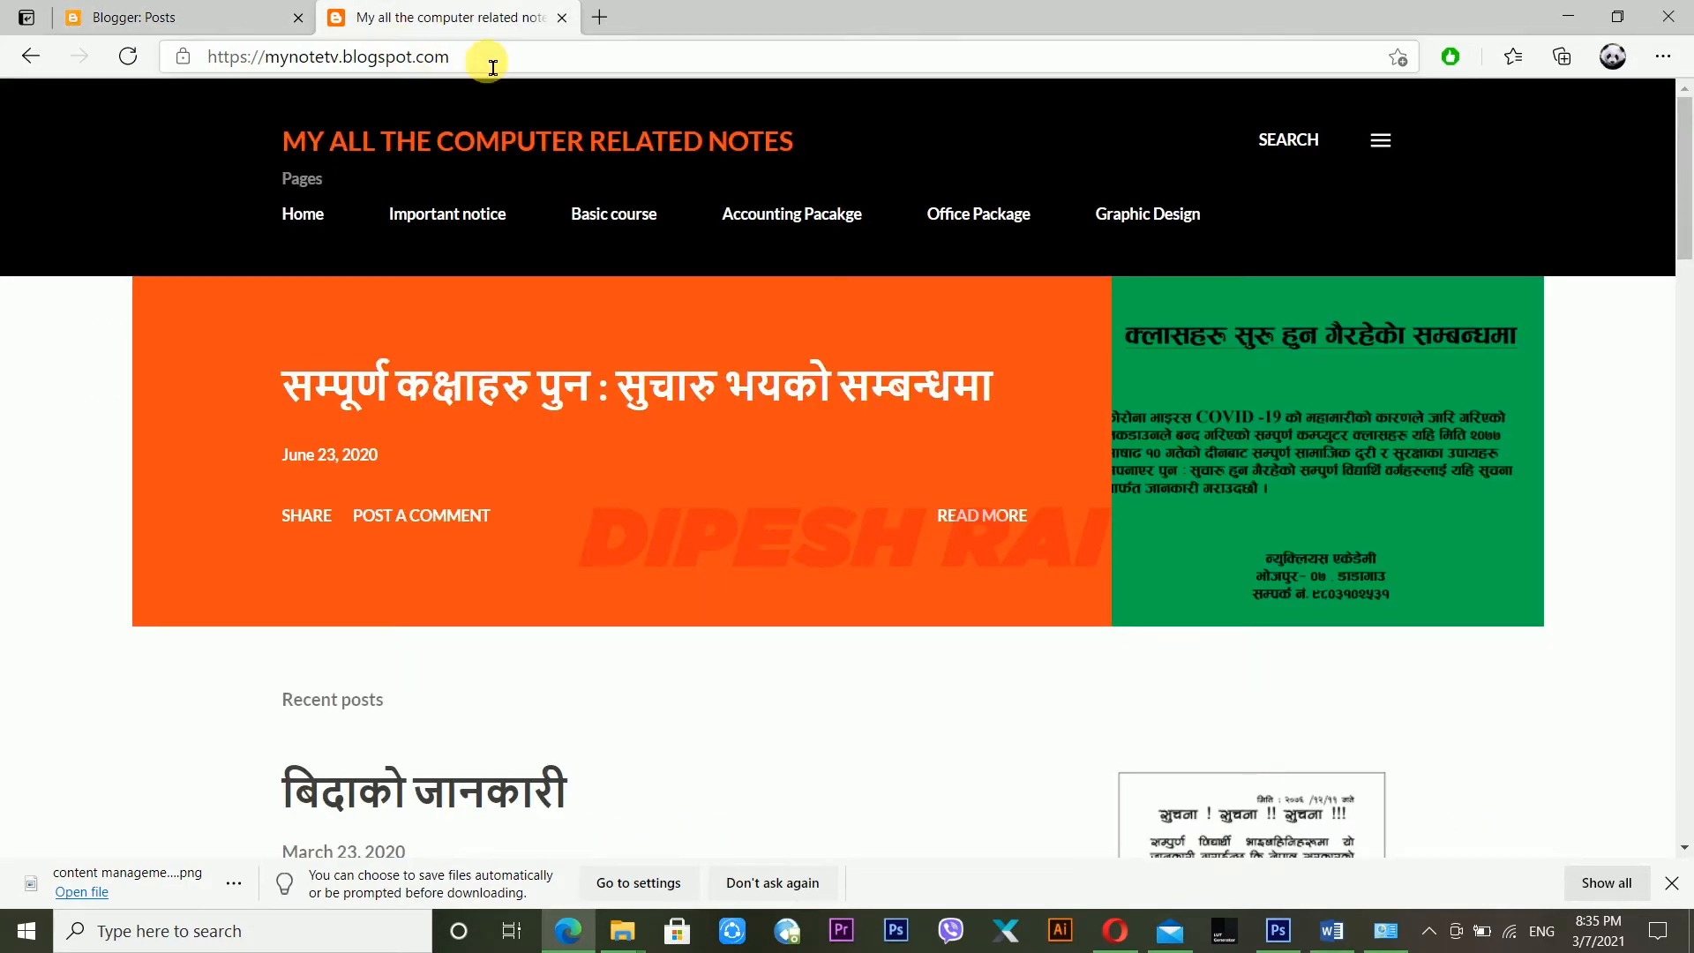
click(235, 18)
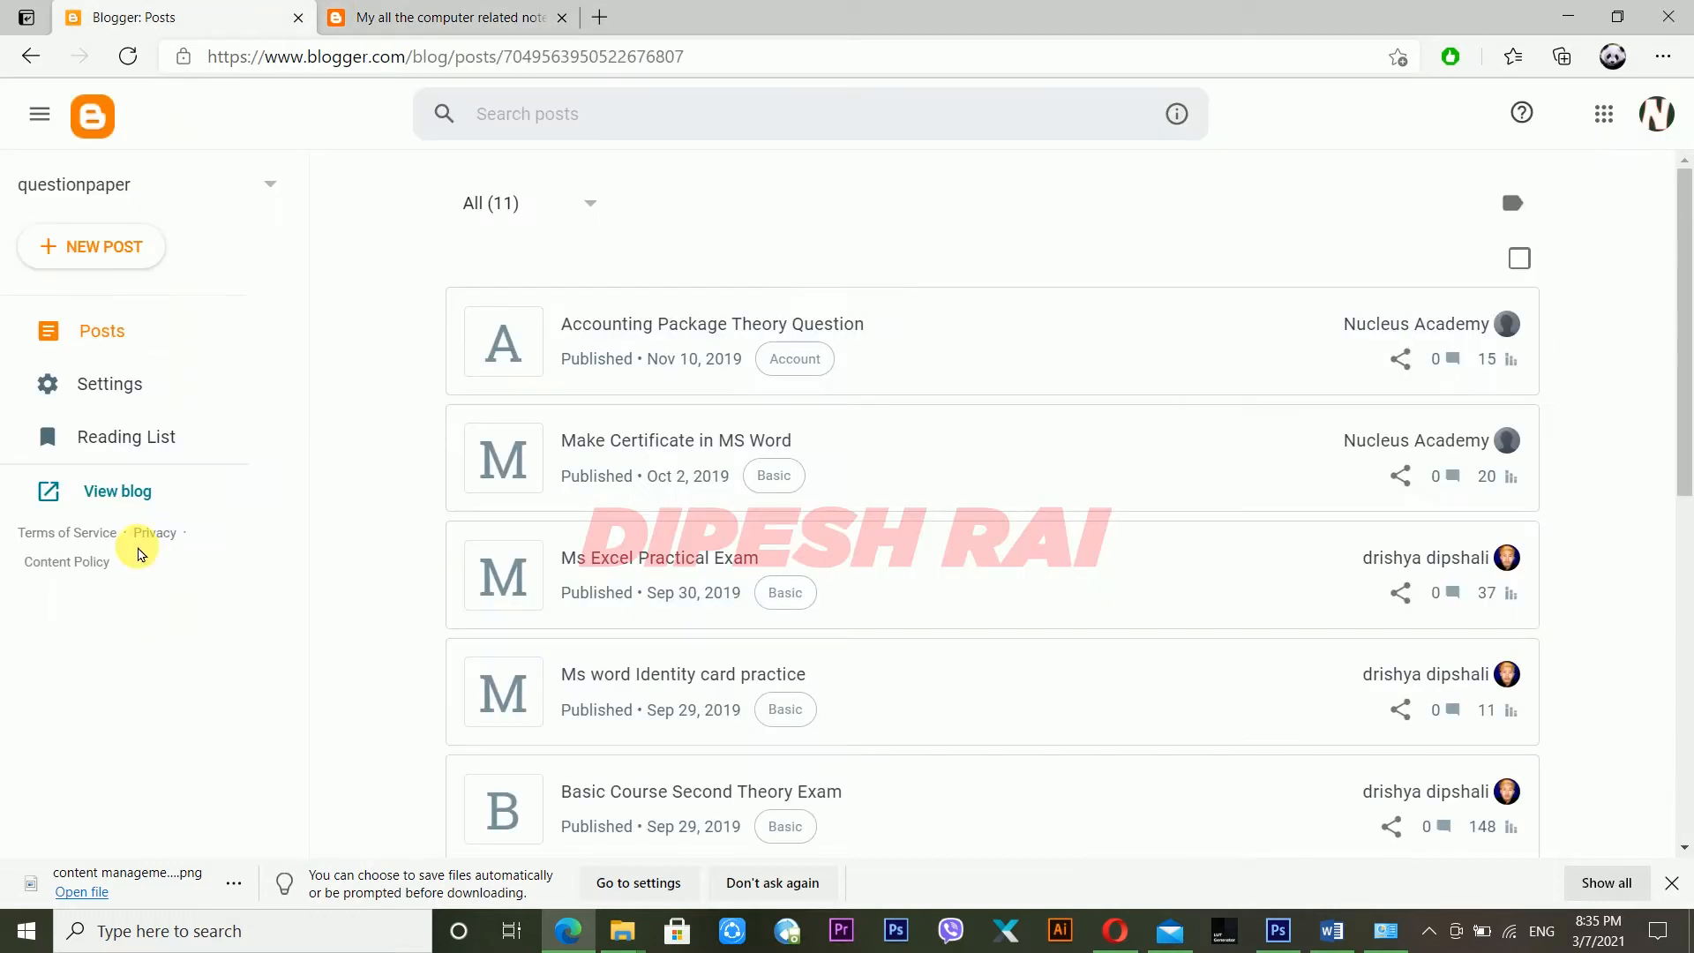
- View the live questionpaper blog, close the "My all the computer related notes" site, and return to the Blogger dashboard
click(136, 494)
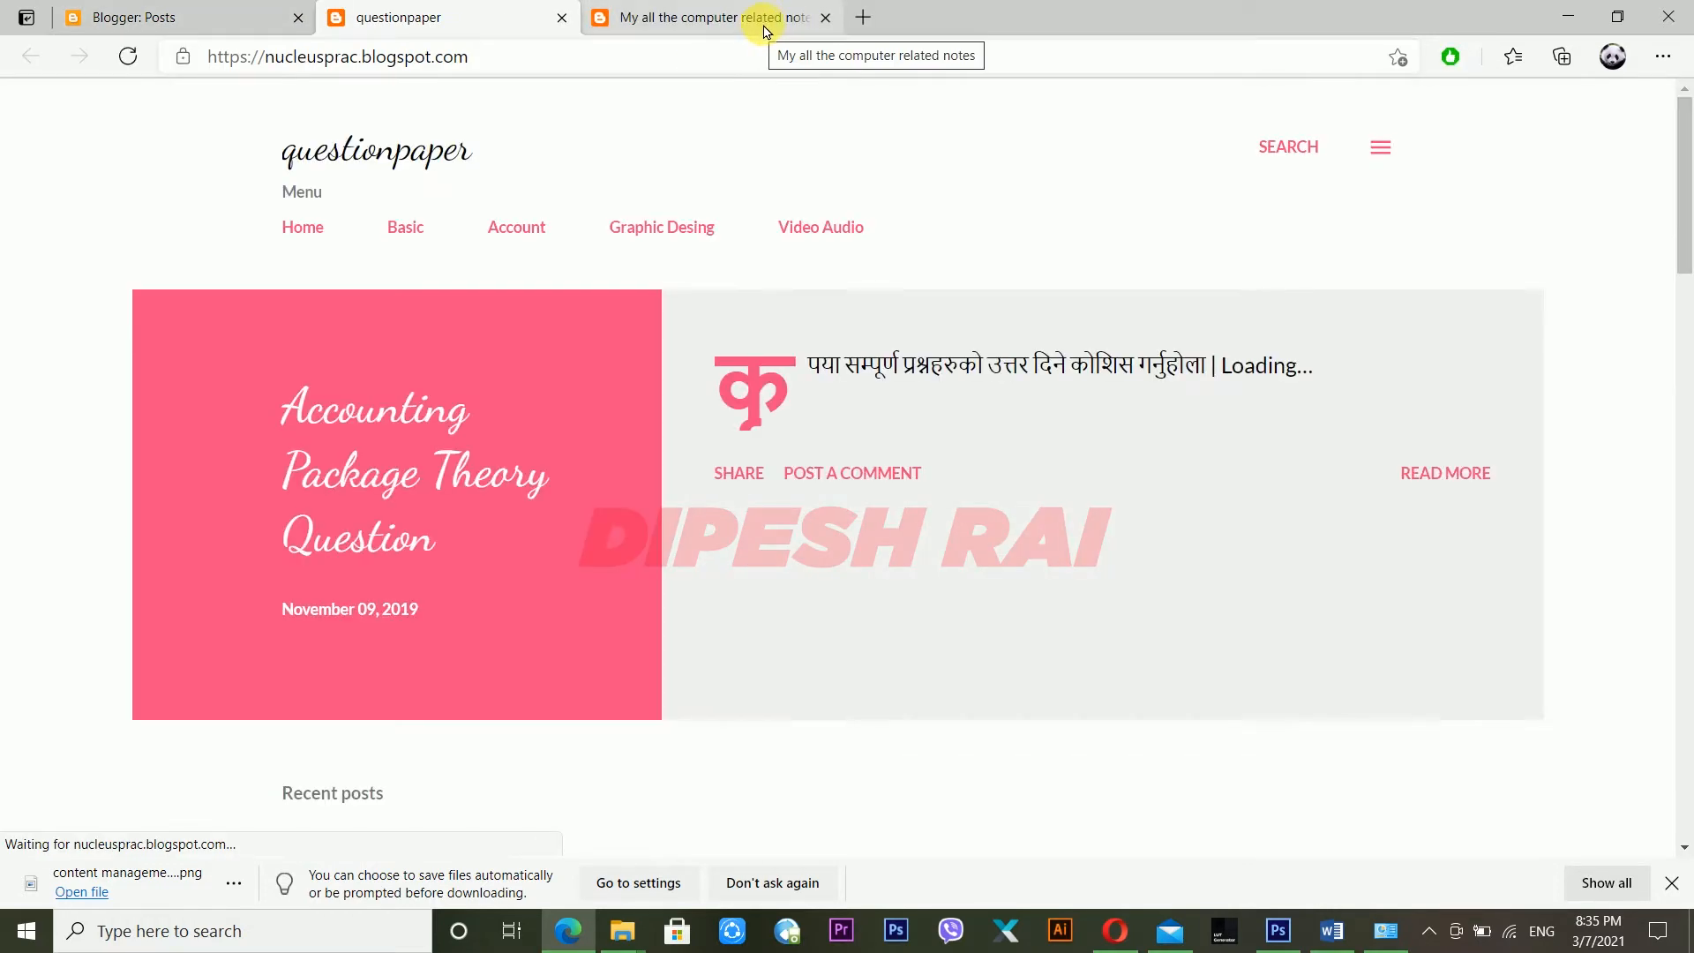
click(822, 19)
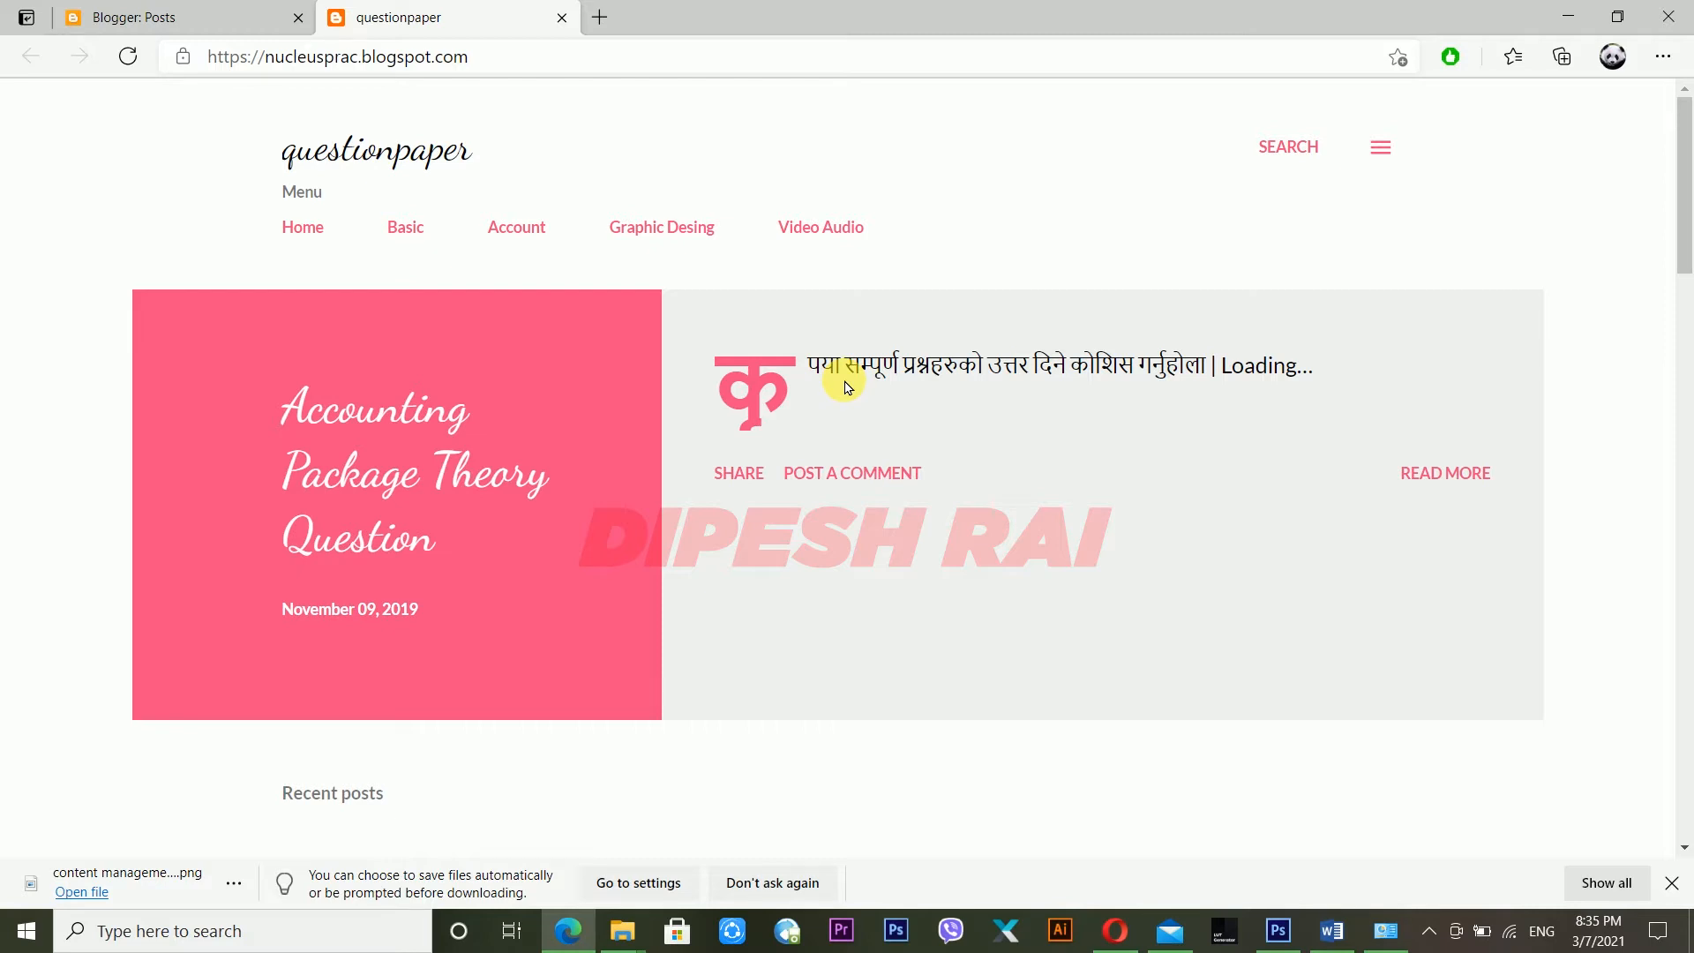
click(157, 17)
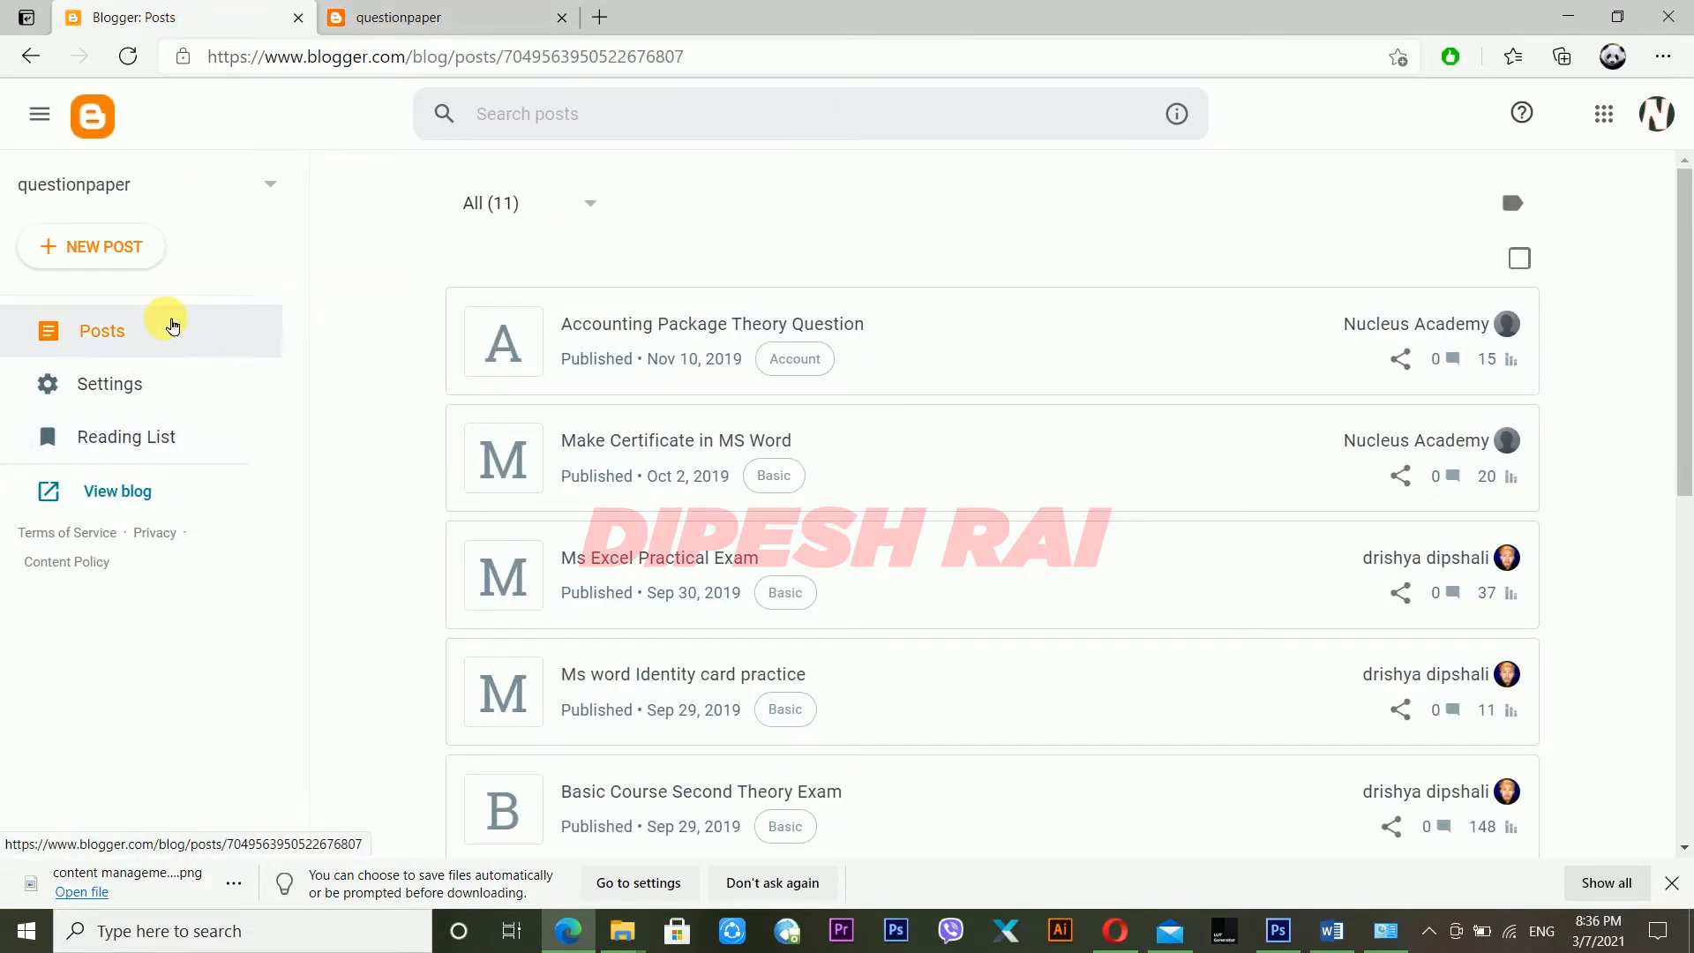
- Switch to the app list blog under other blogs, look through its live site, and return to the dashboard
click(144, 188)
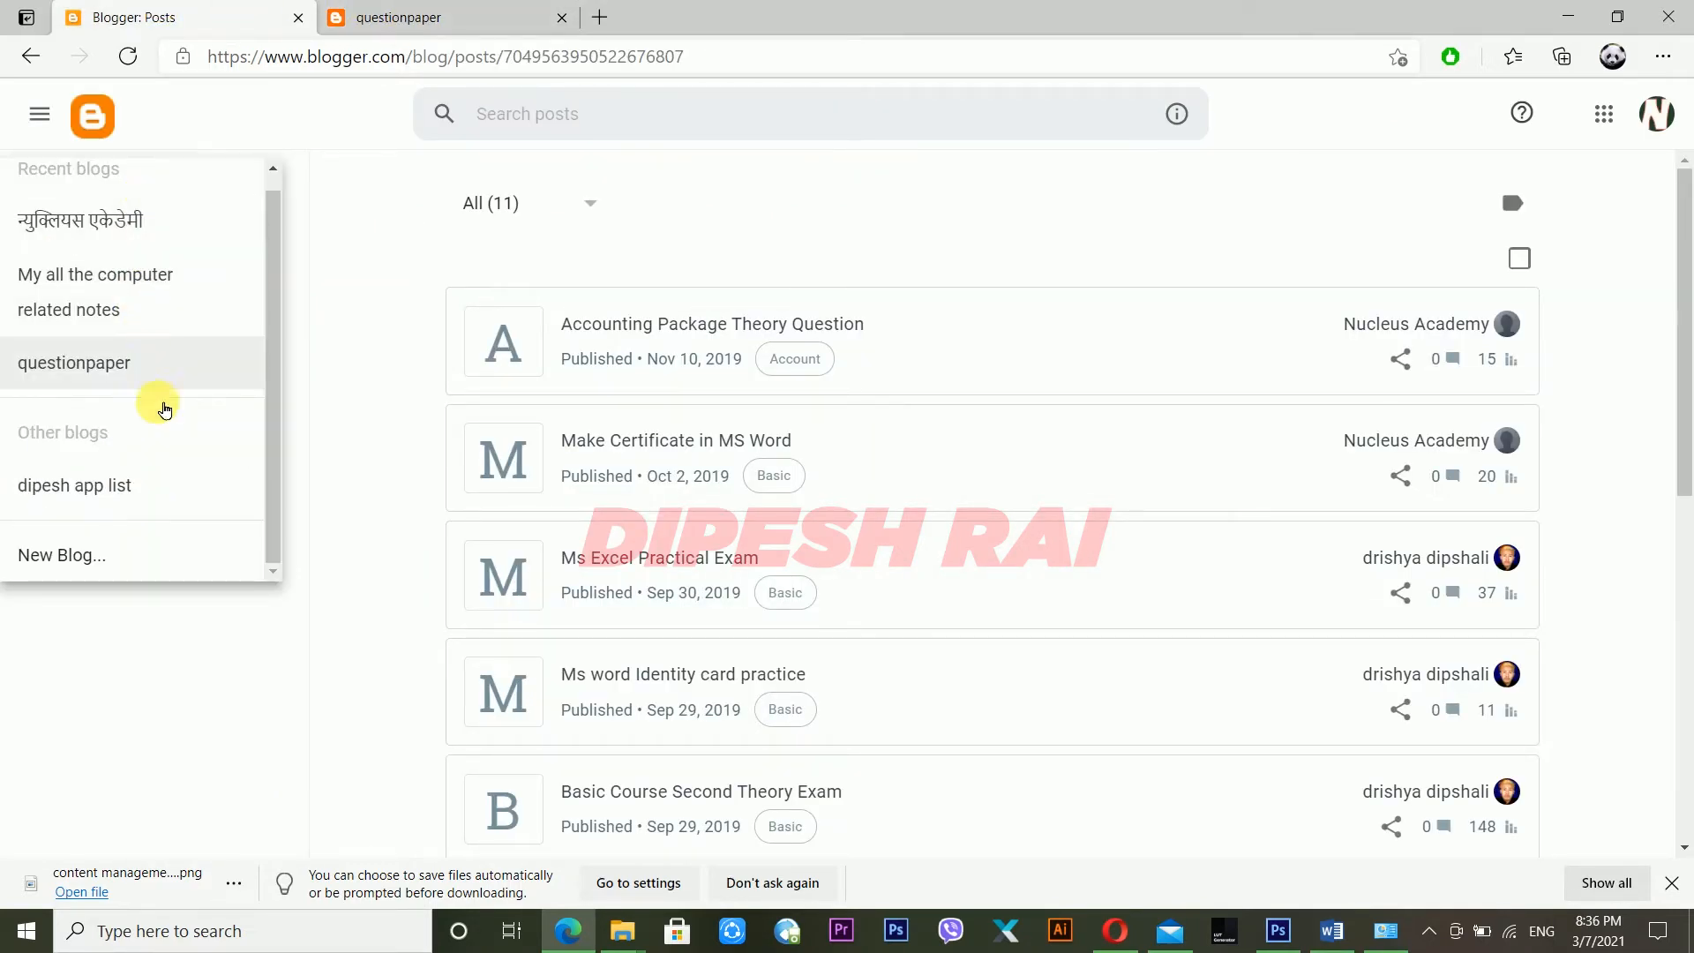
click(146, 499)
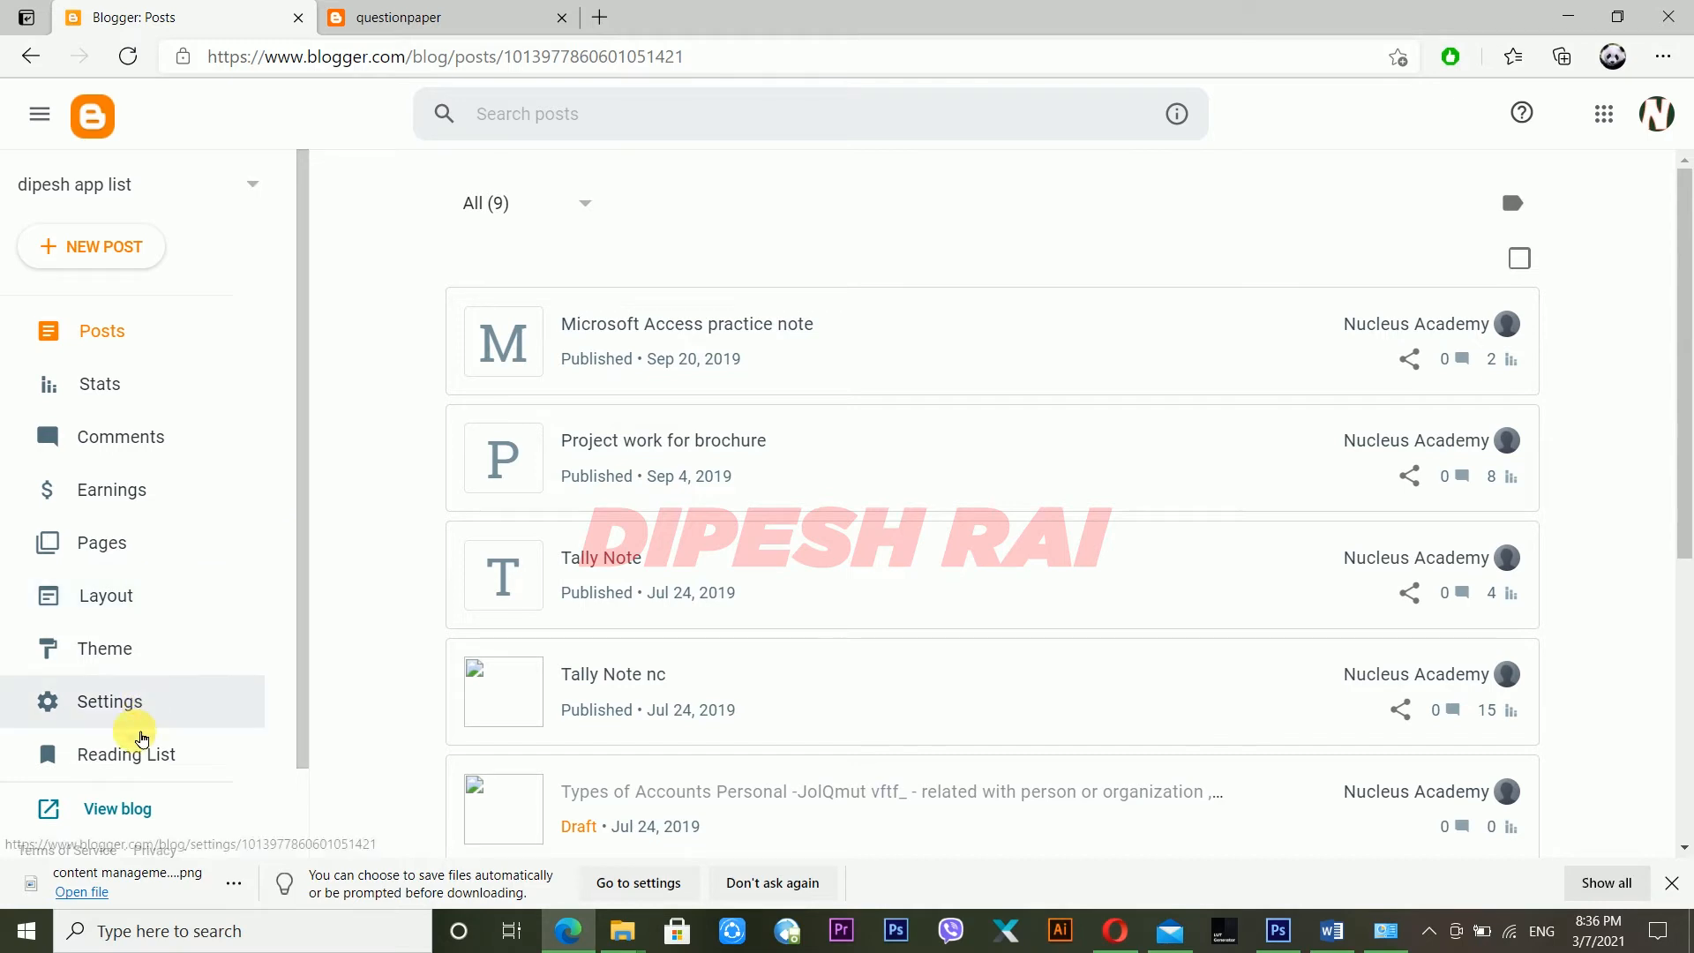
click(137, 813)
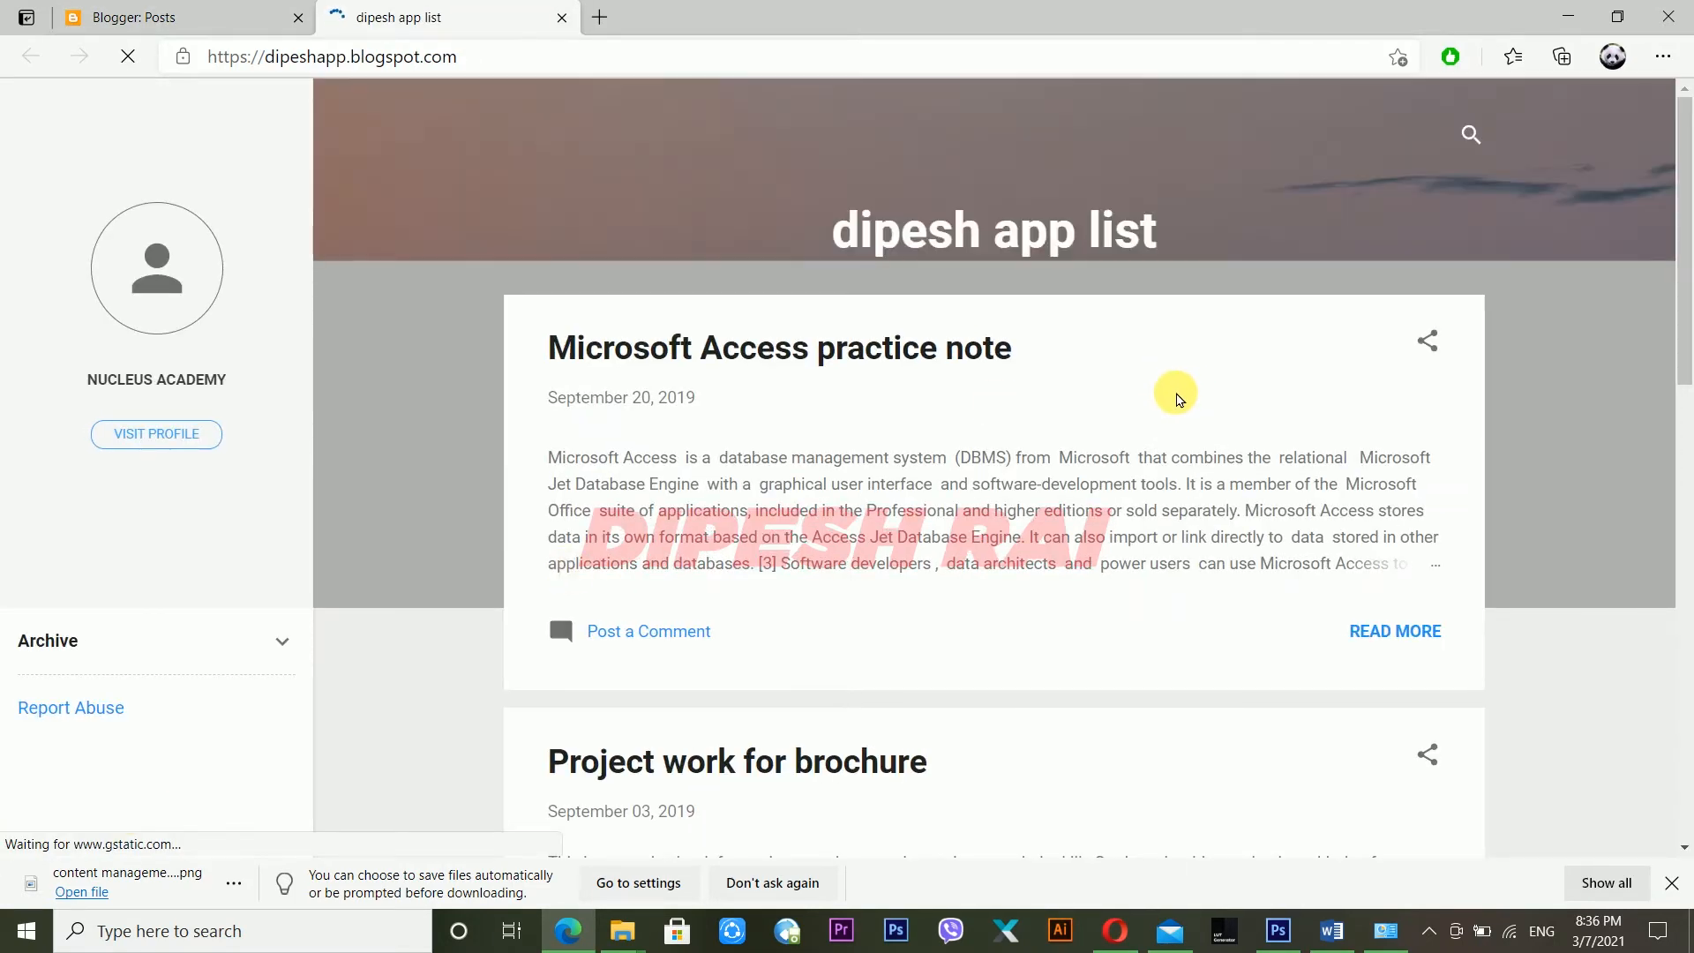
drag(1682, 241, 1537, 528)
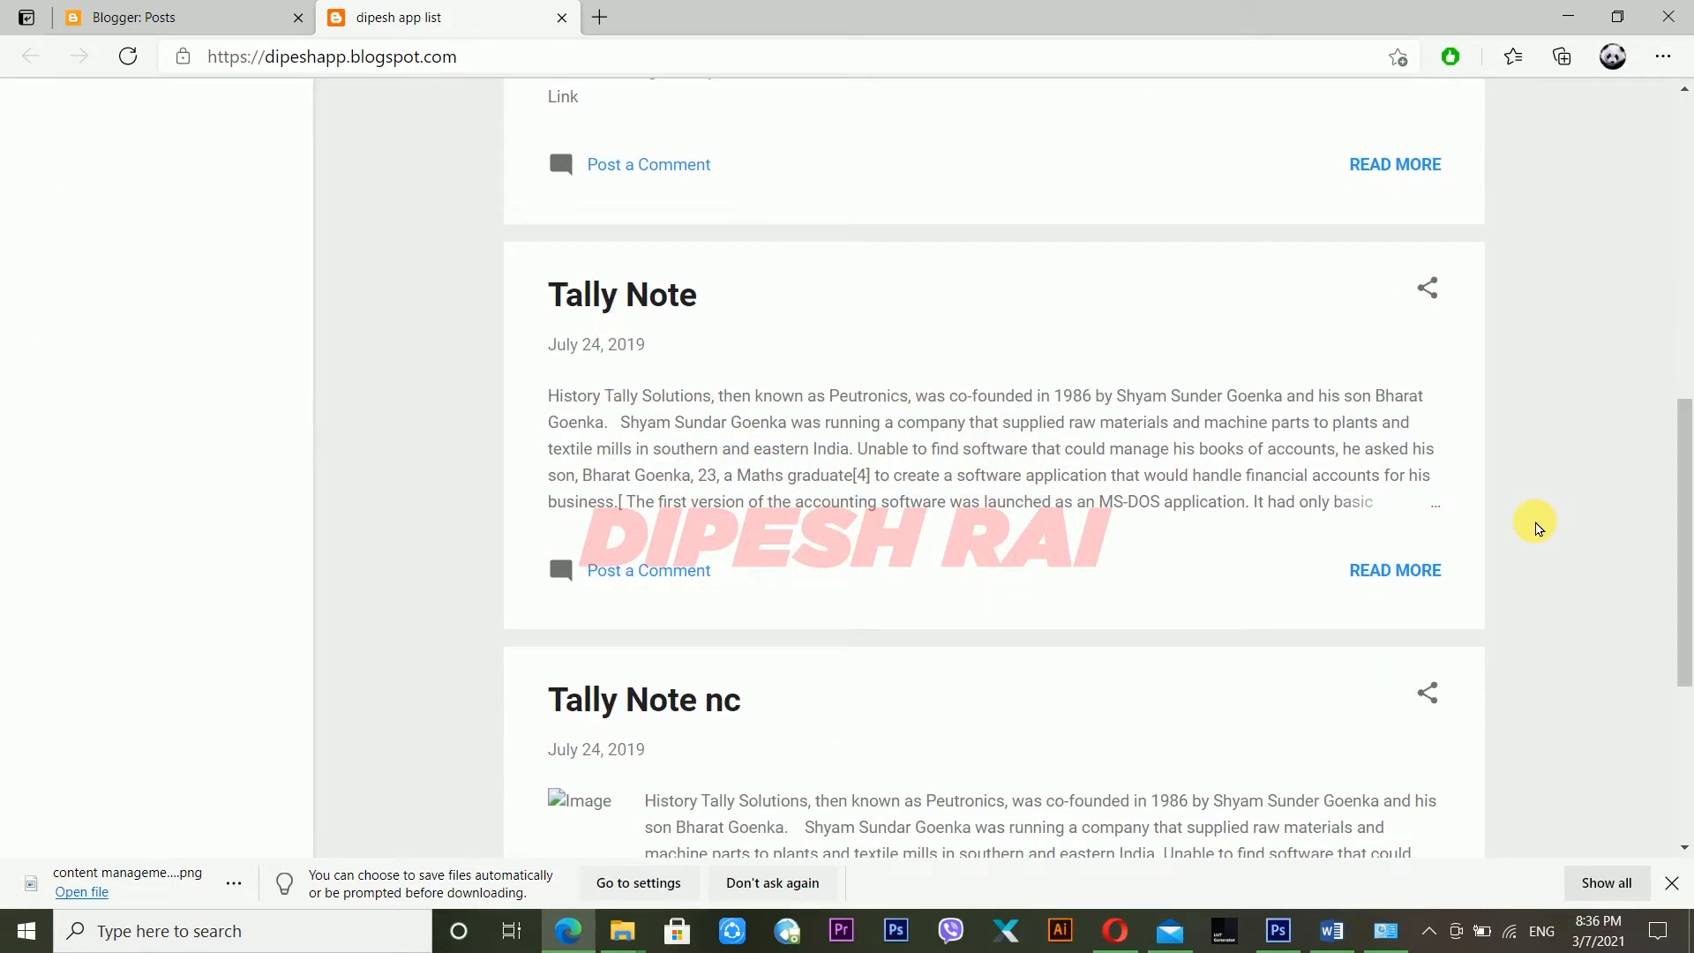
drag(1683, 512, 1685, 199)
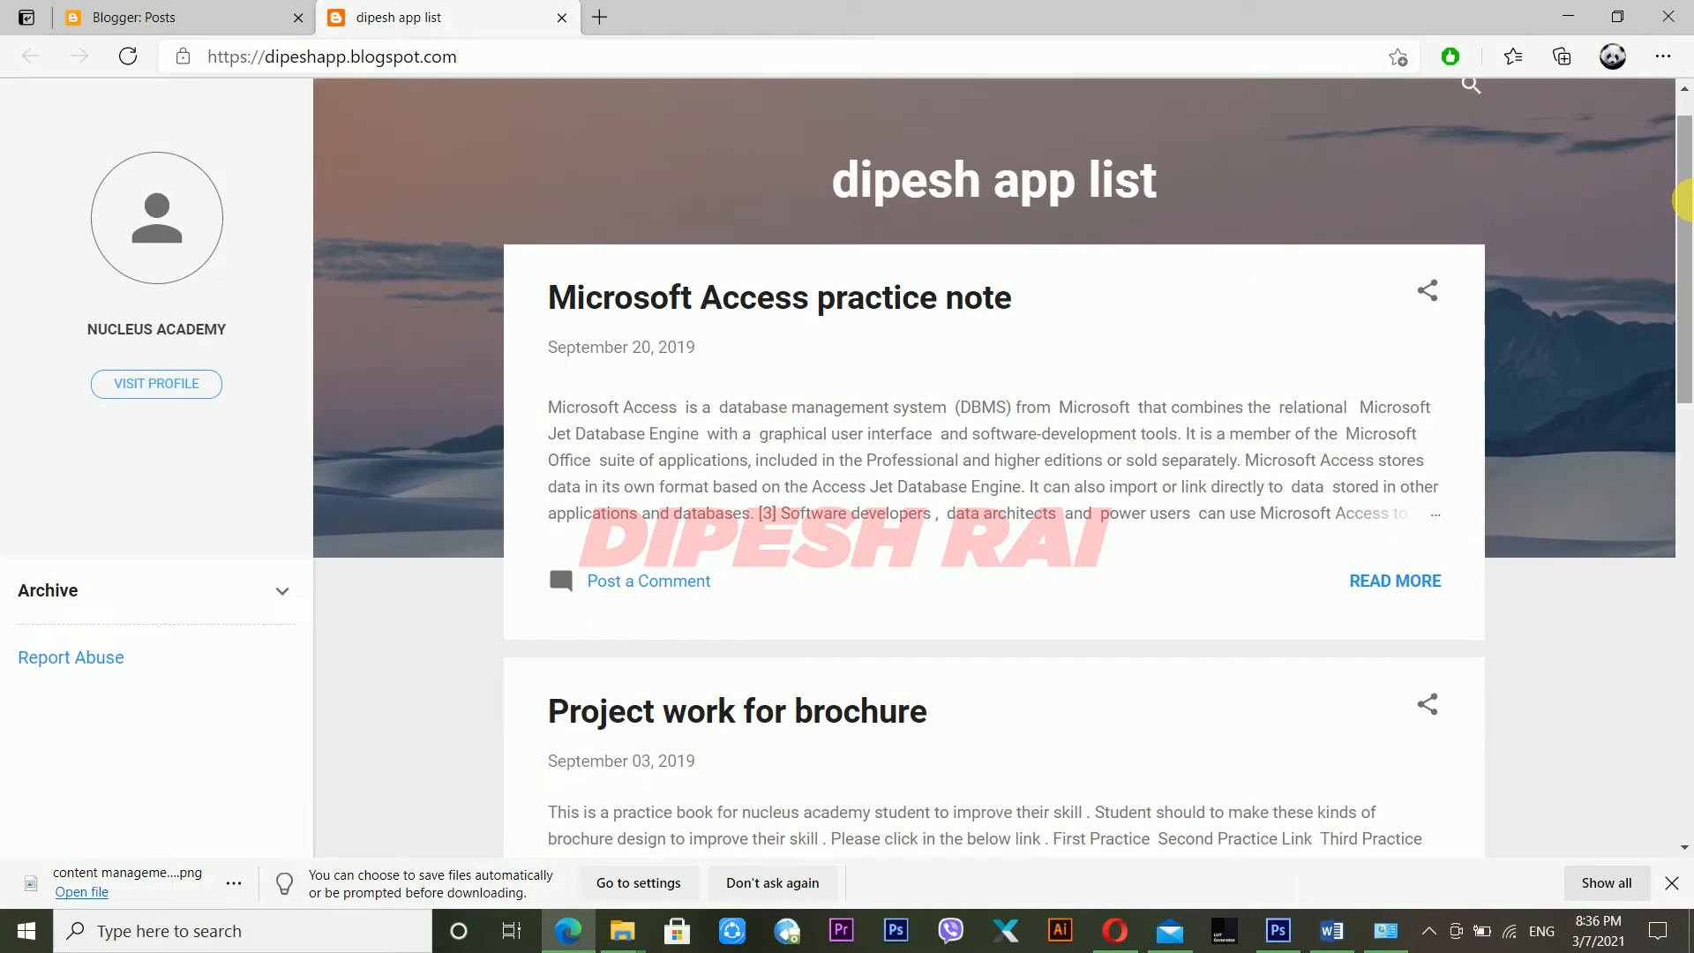
click(231, 16)
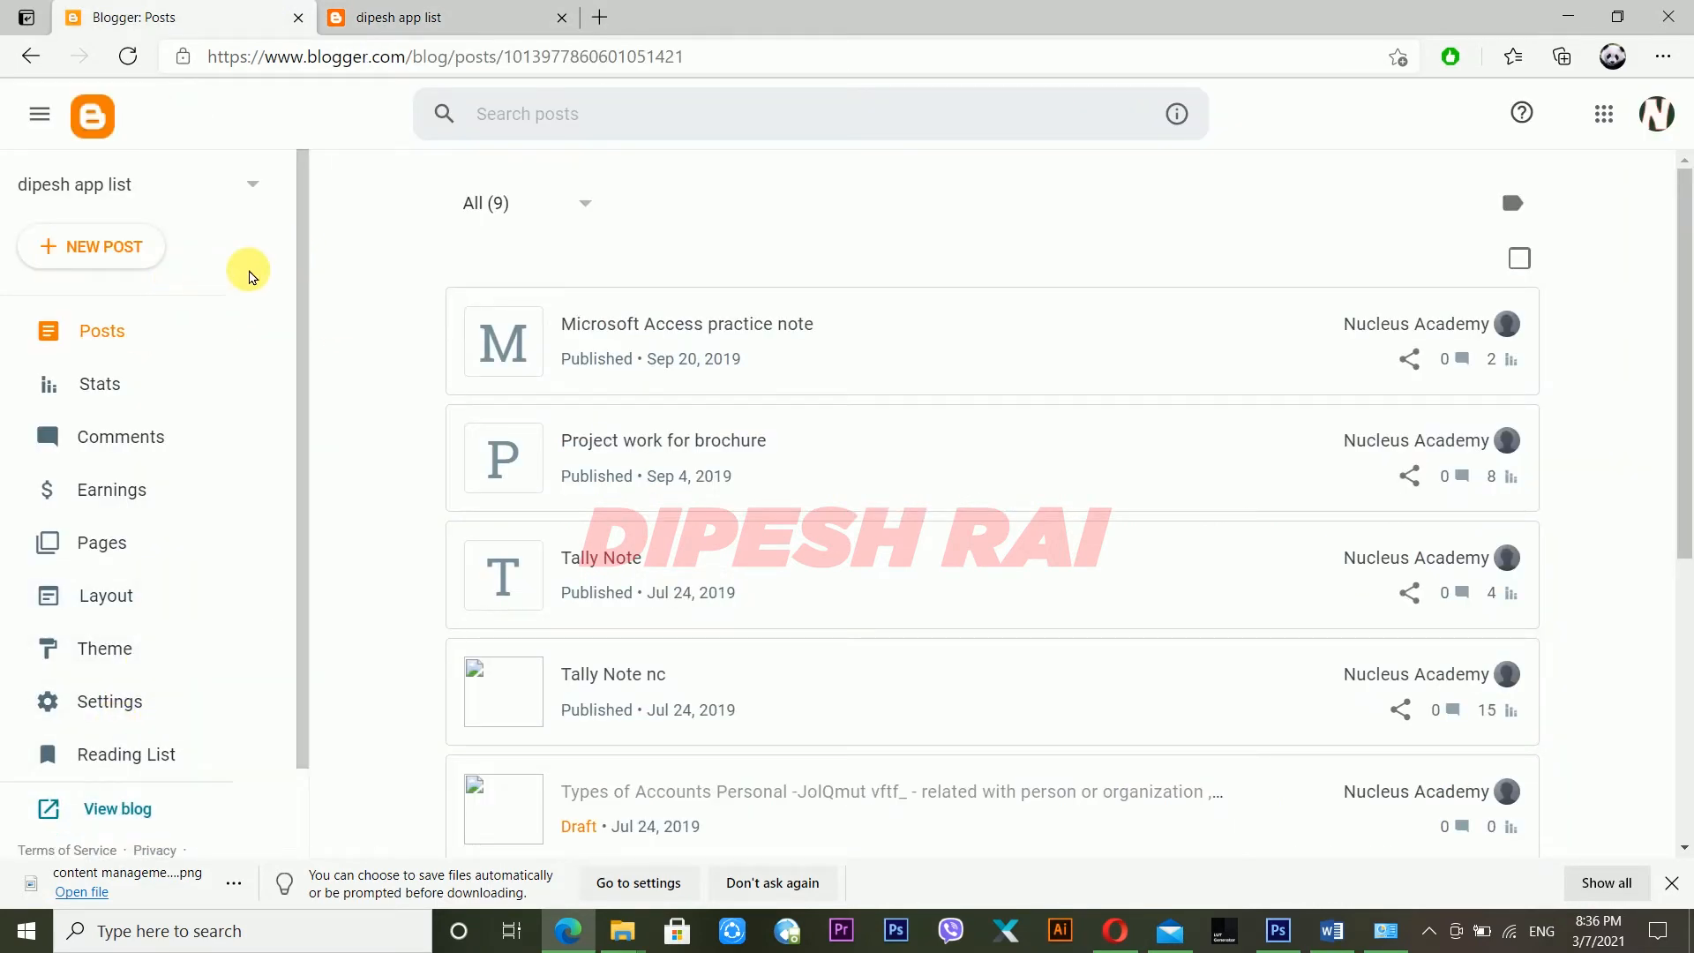
- Start a new blog and give it the title "Online Exam Blog Website"
click(124, 189)
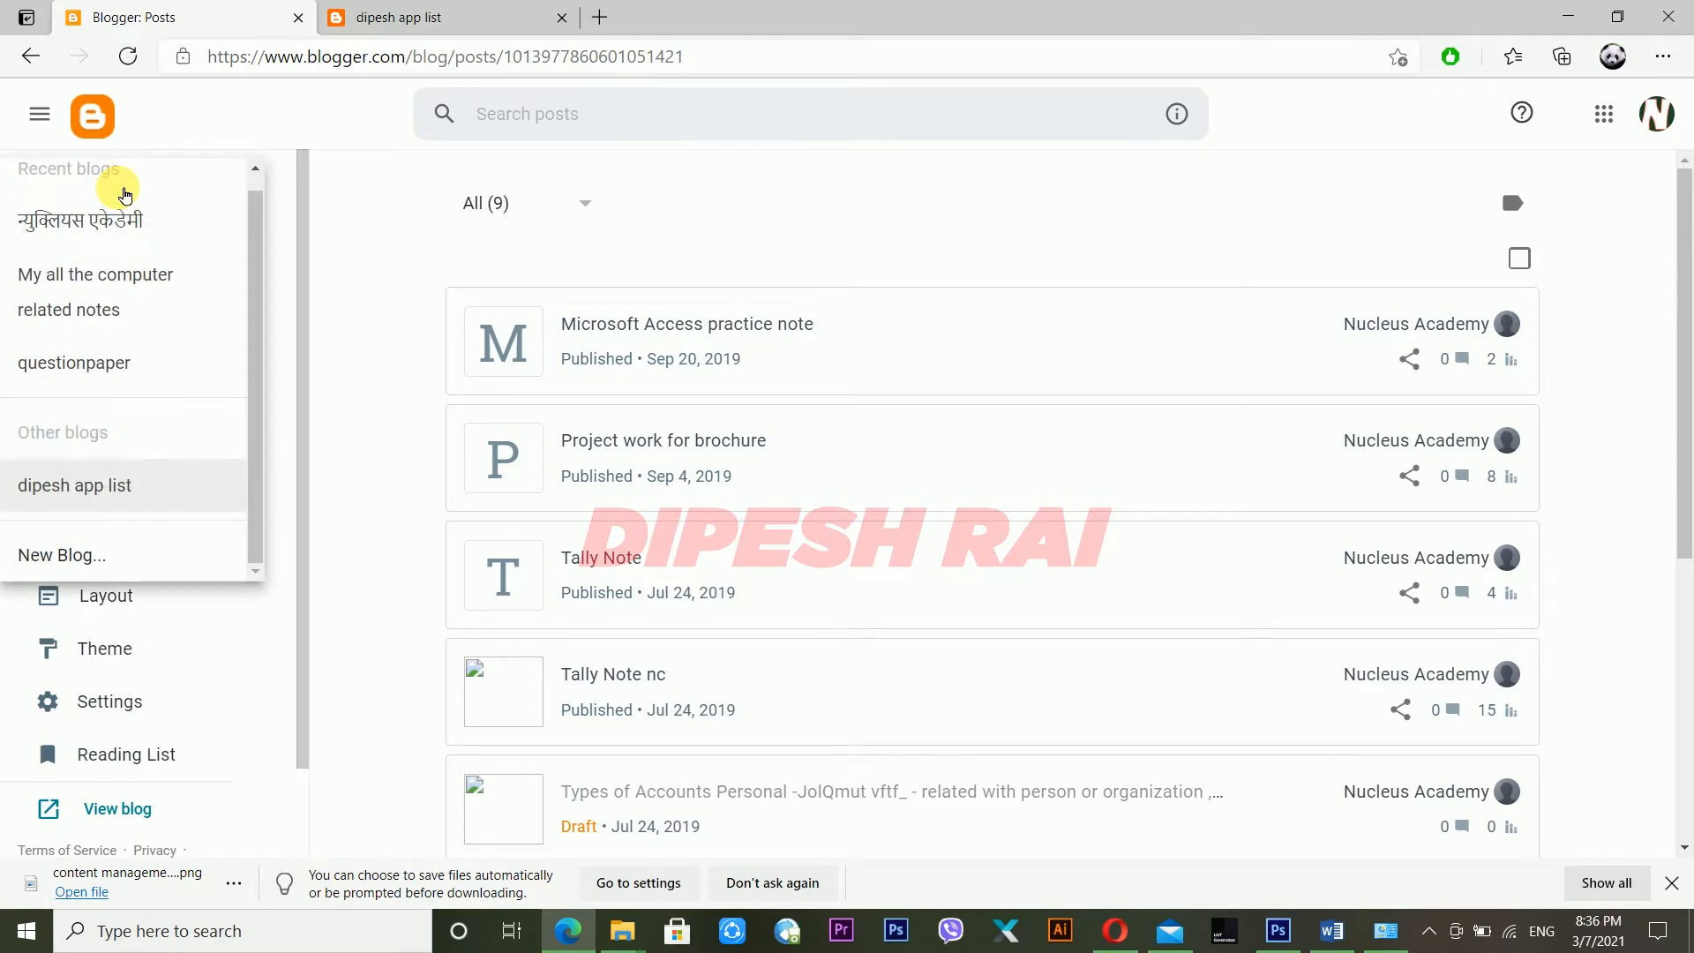
click(111, 556)
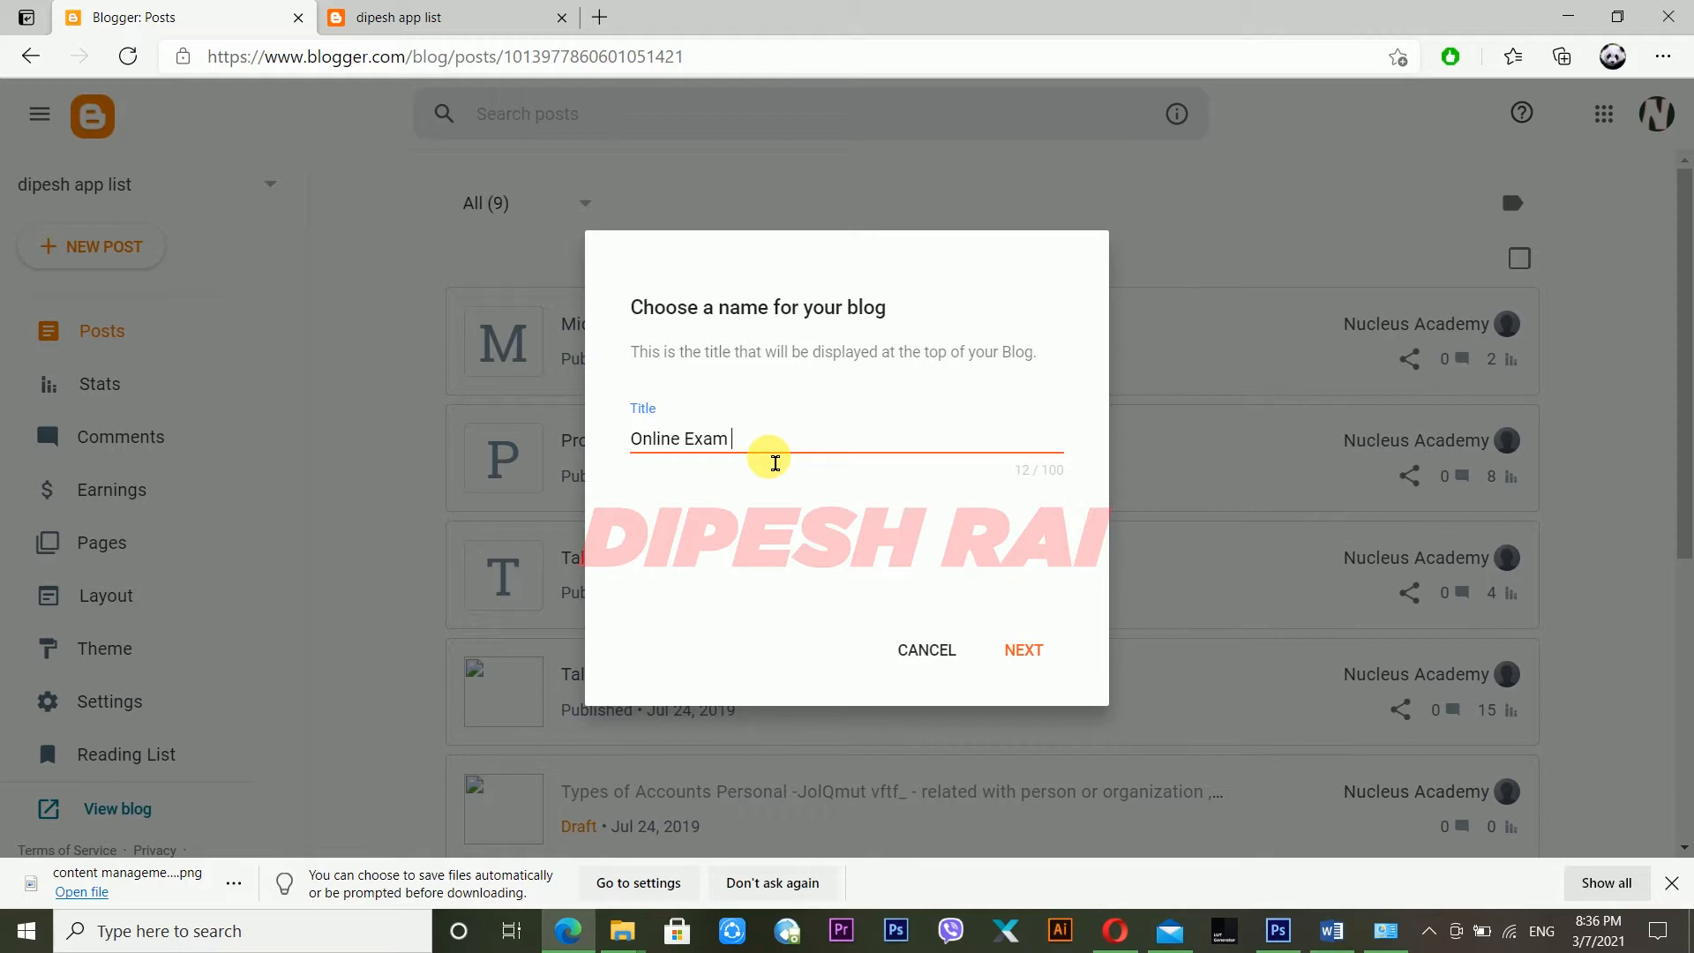
text(Website)
click(1024, 649)
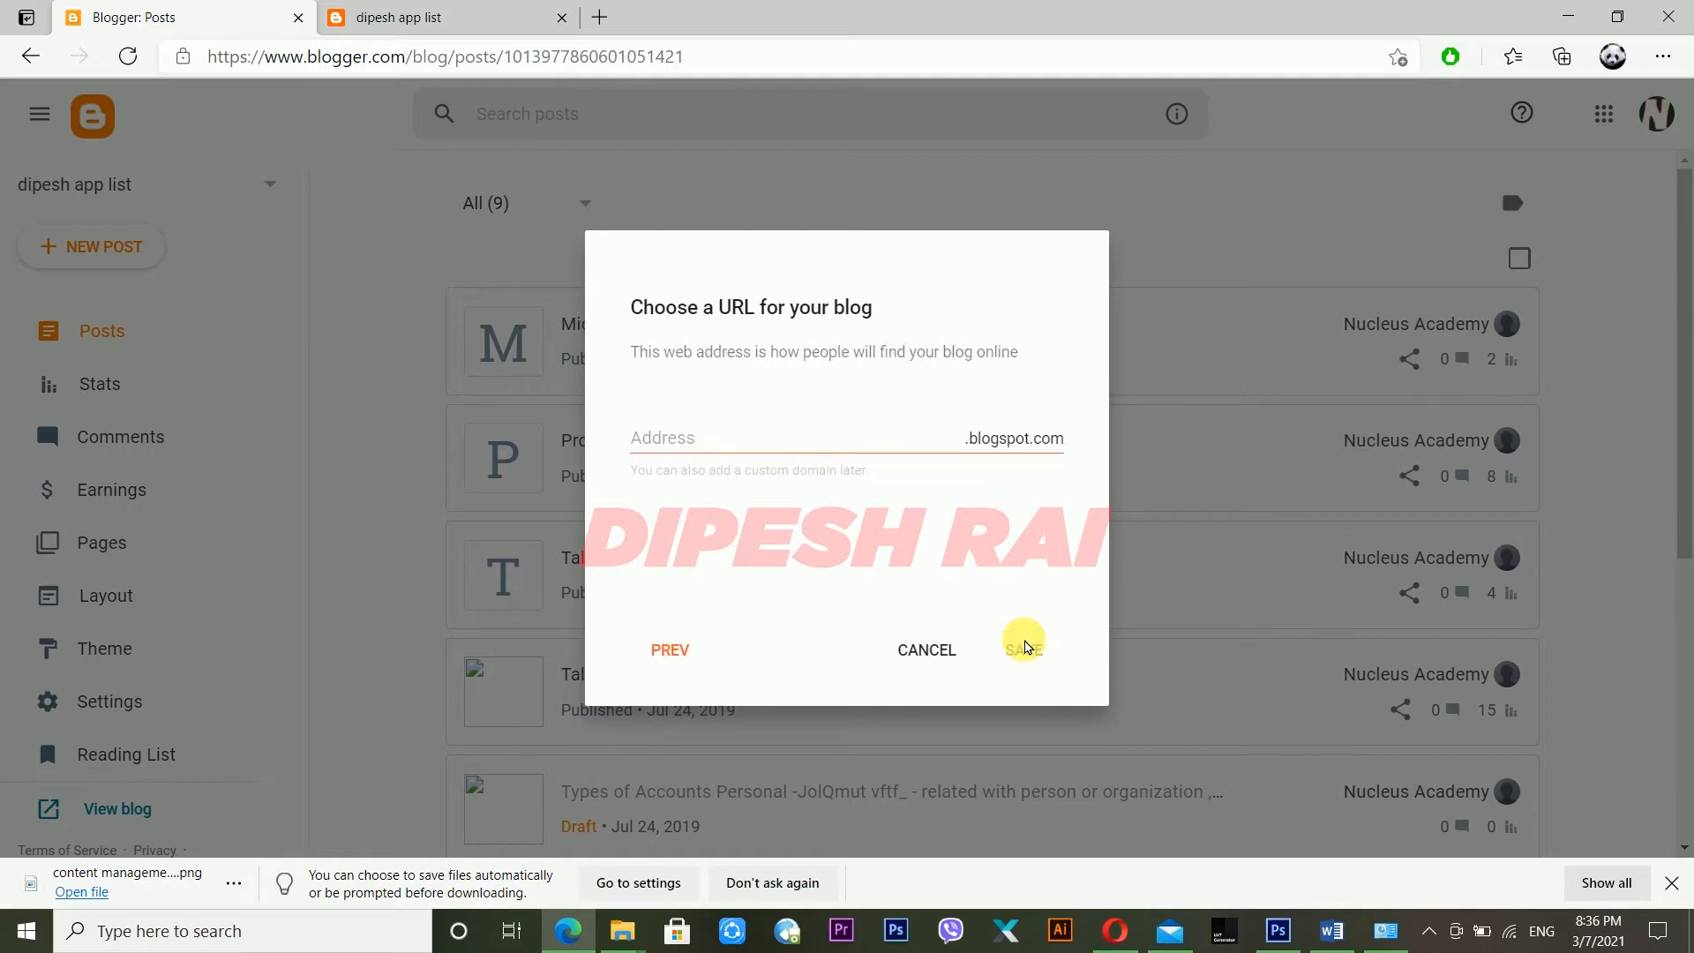
- Set the new blog's address to onlineexambox.blogspot.com and save the blog
click(817, 451)
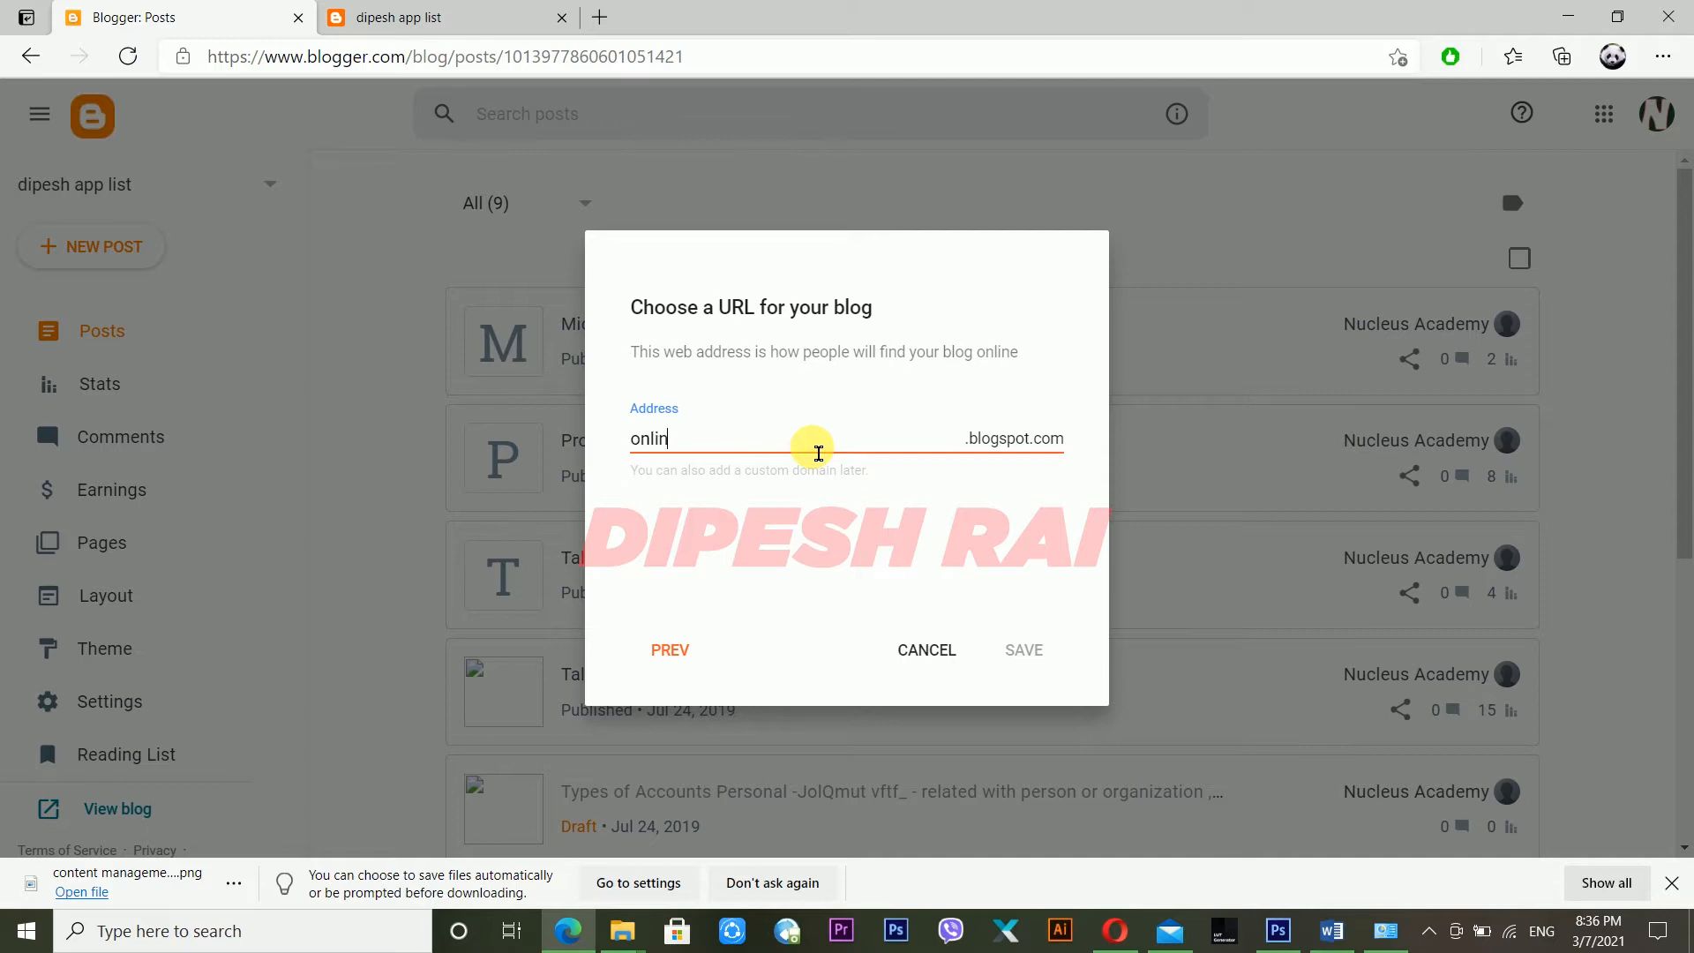
text(onlineexambook)
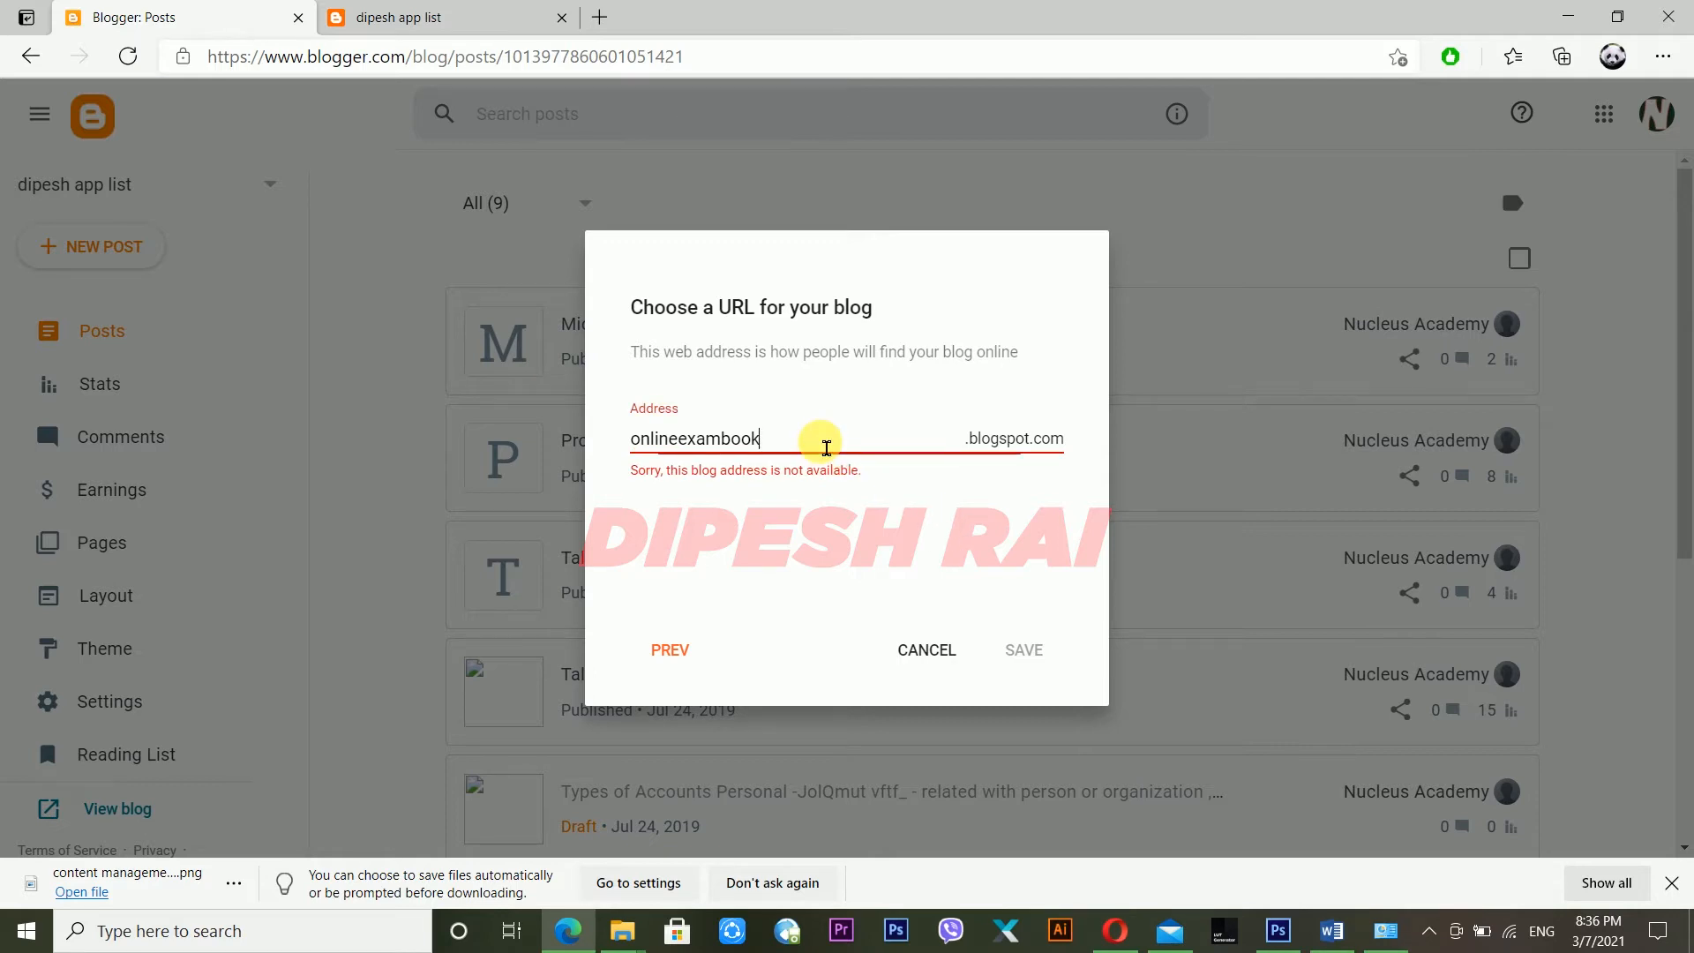
double_click(822, 445)
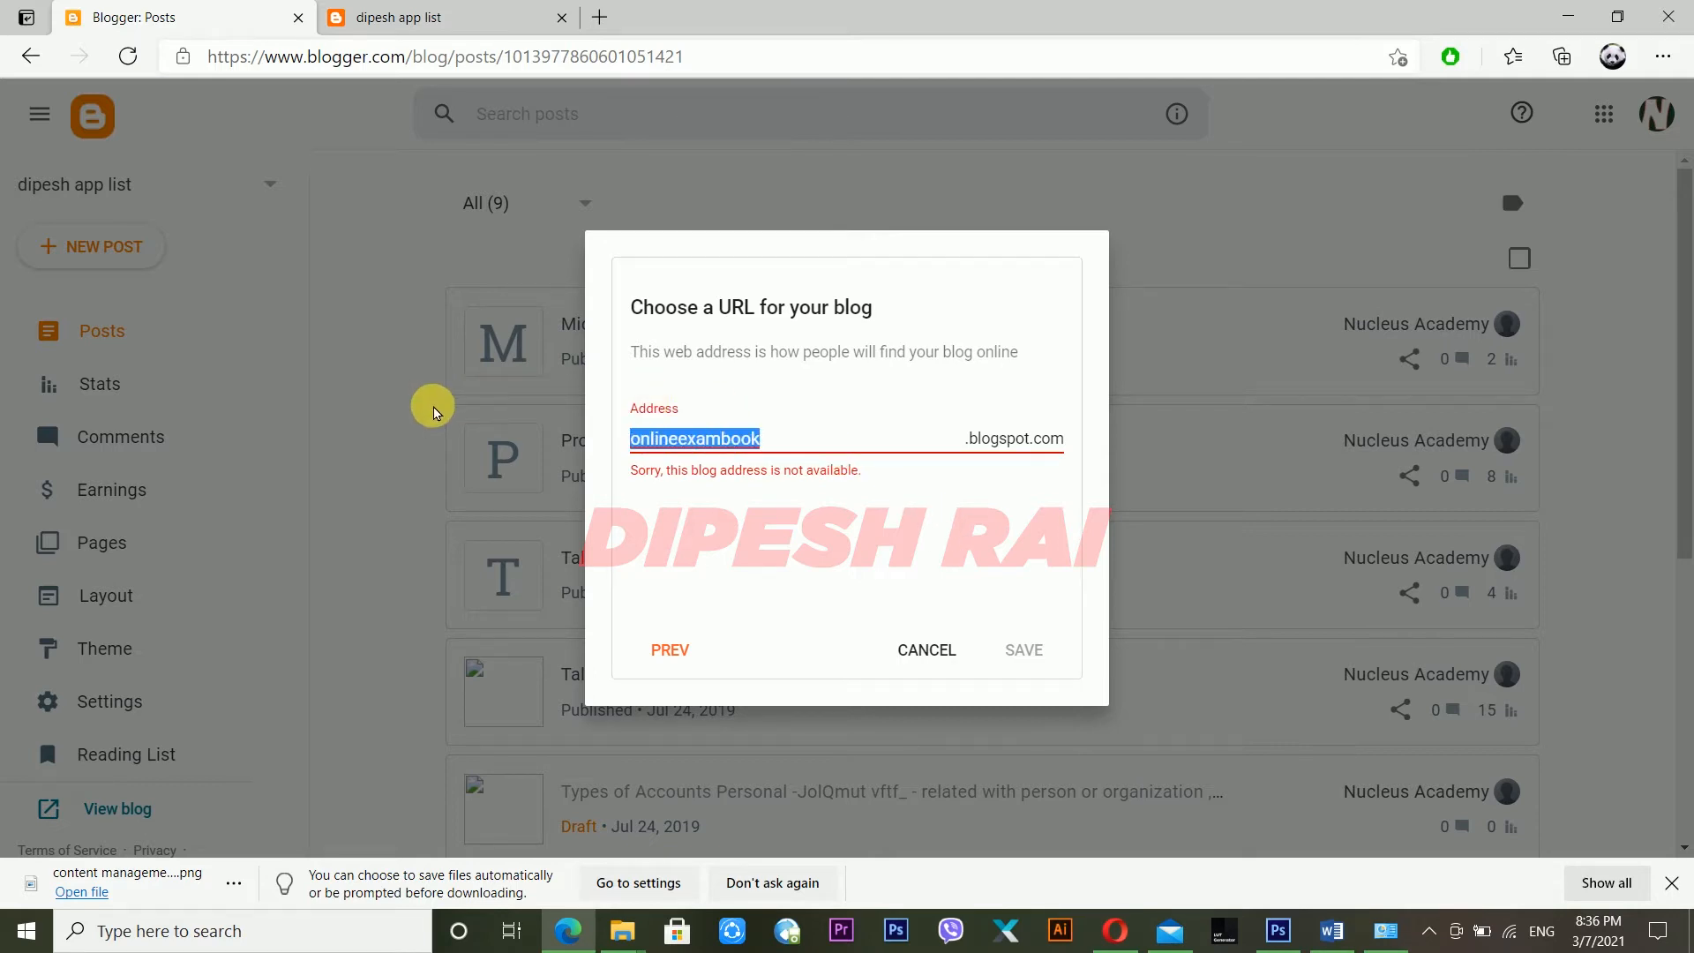
text(i)
key(BackSpace)
text(o)
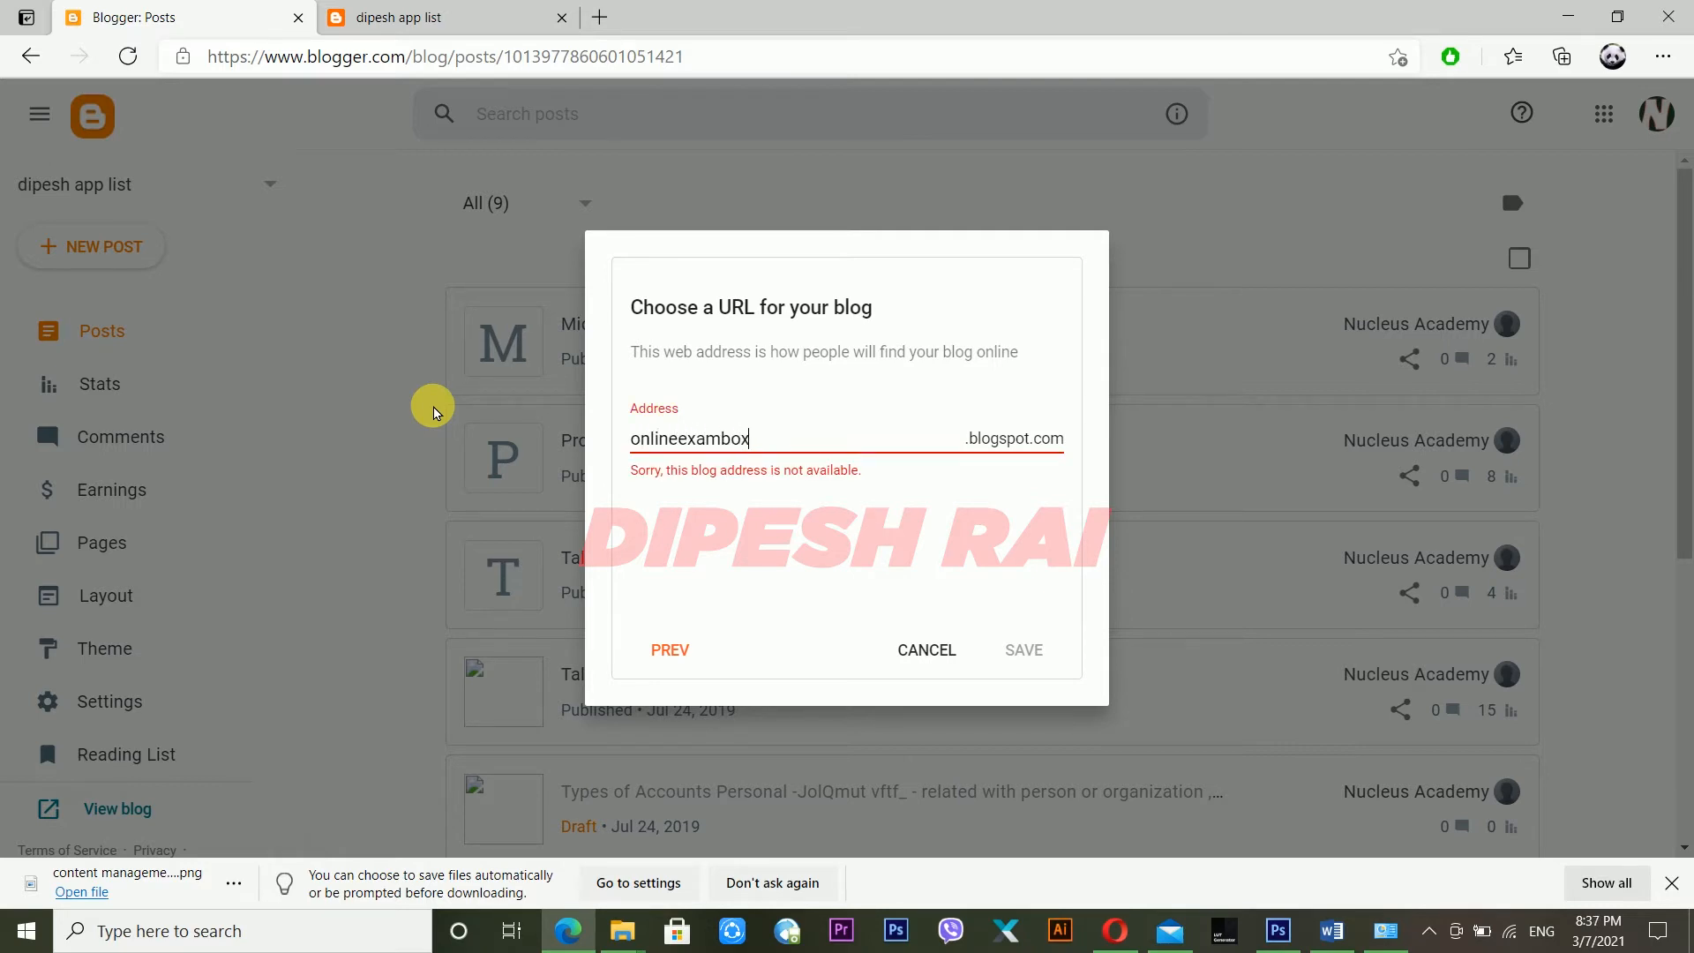
click(784, 530)
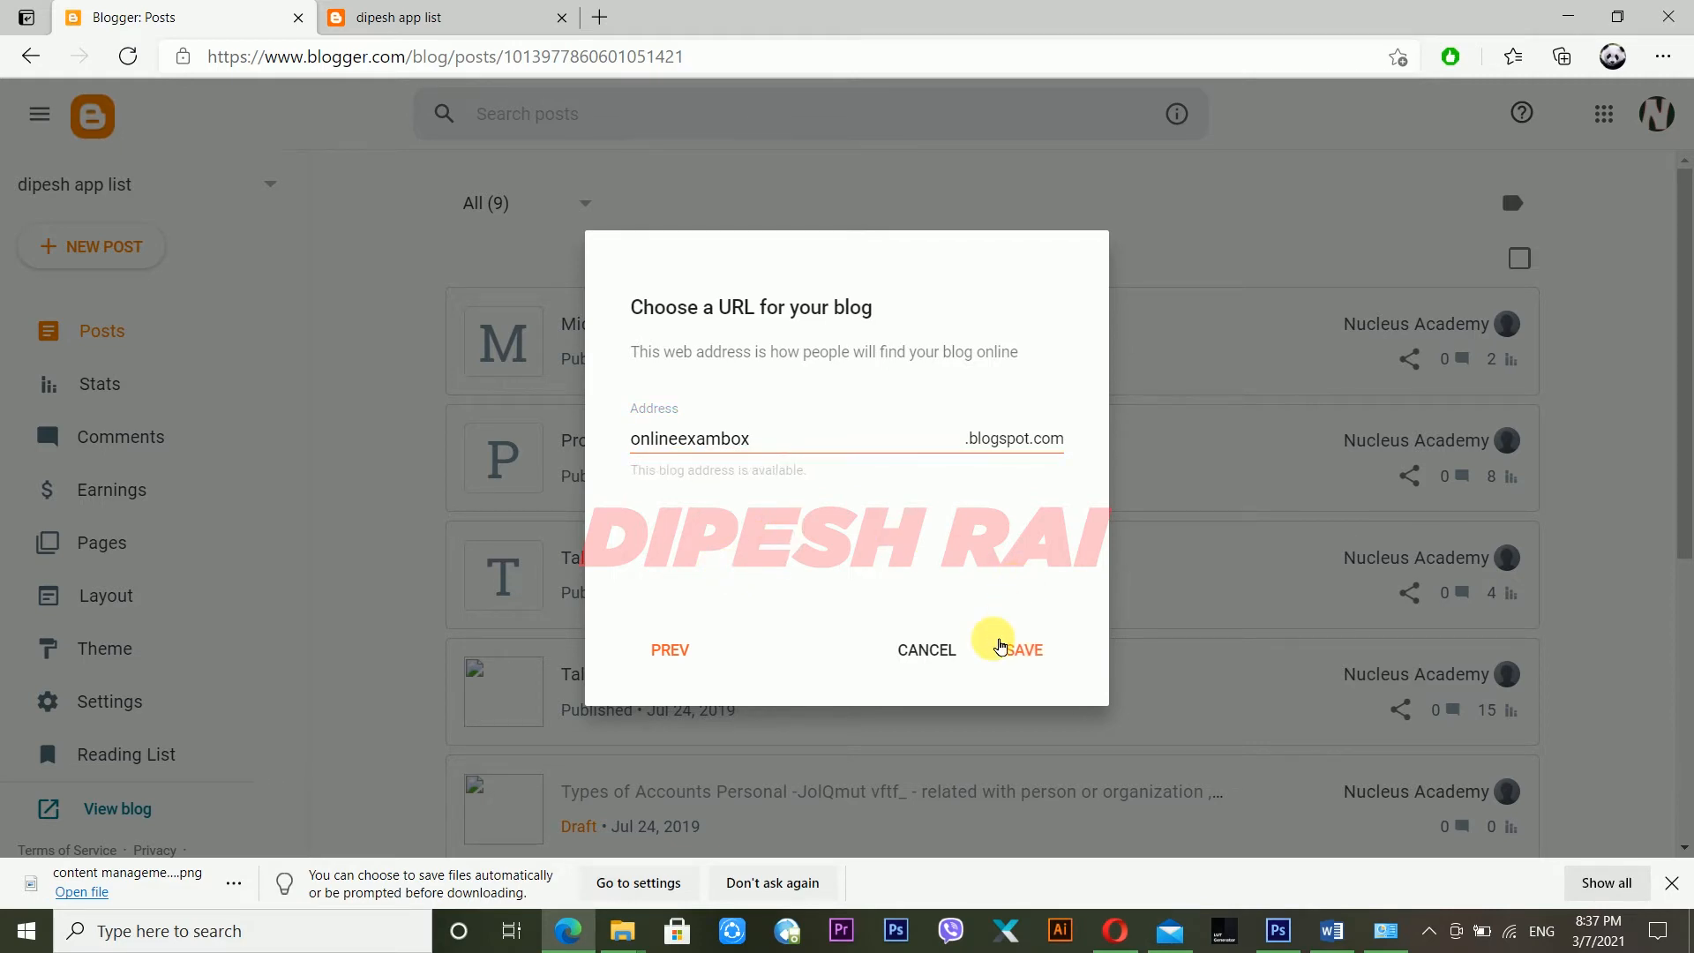
click(1016, 651)
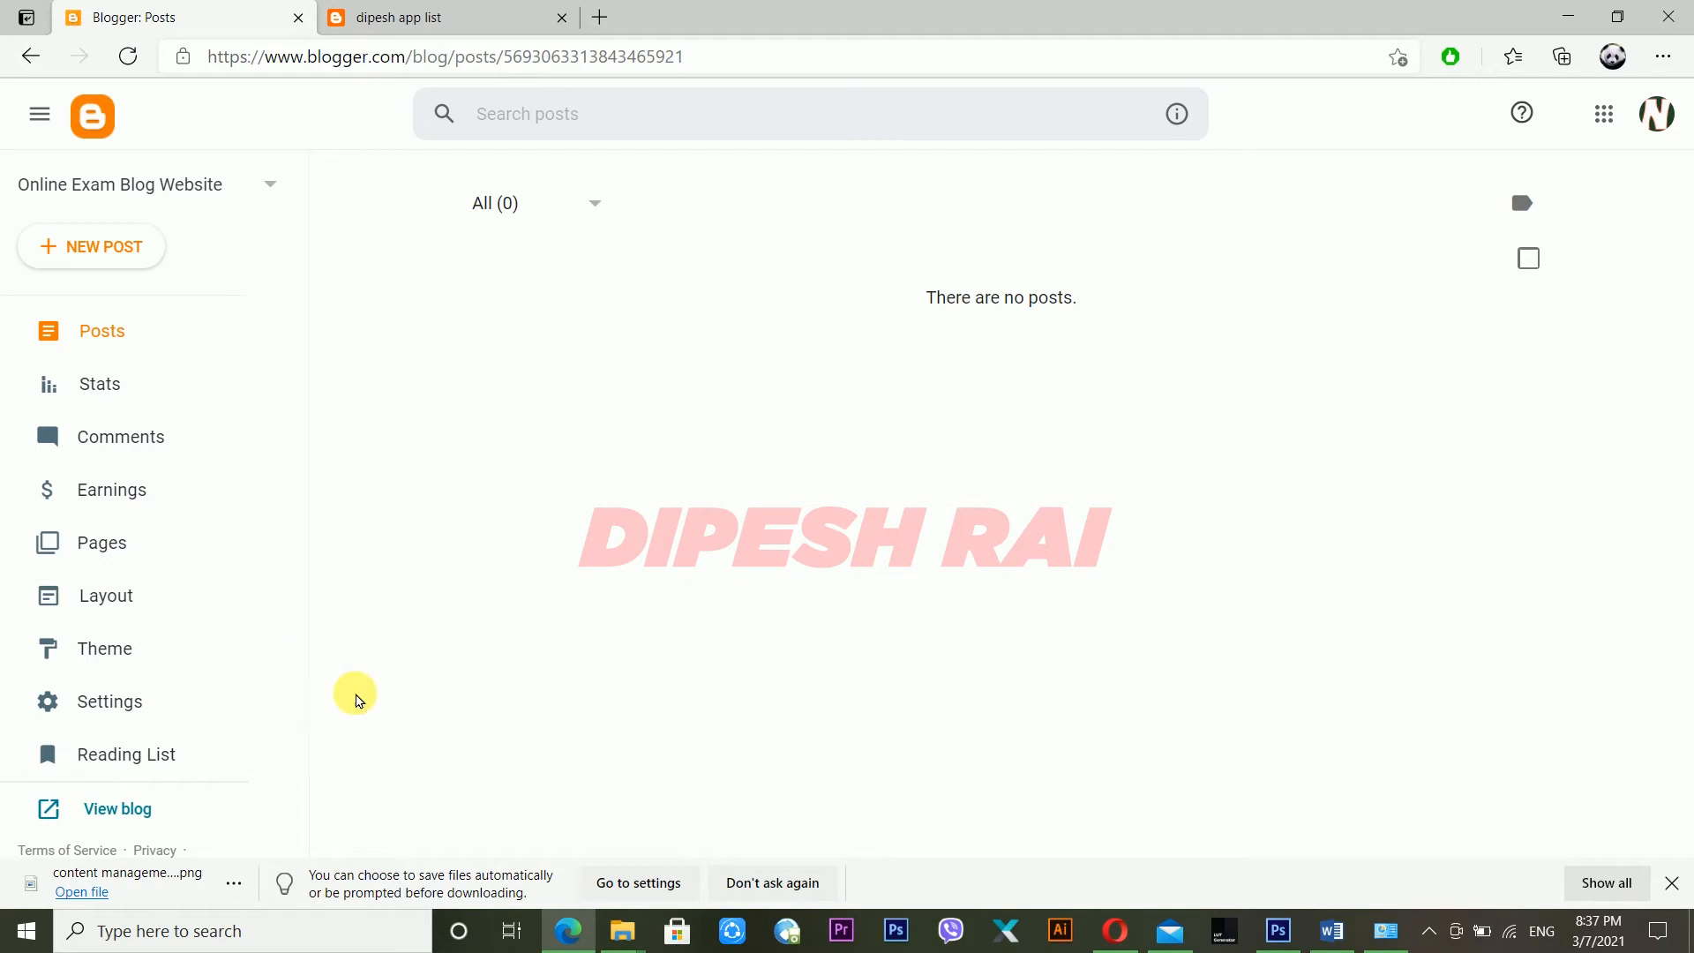
- View the live Online Exam Blog Website, and switch the dashboard to the questionpaper blog
click(115, 809)
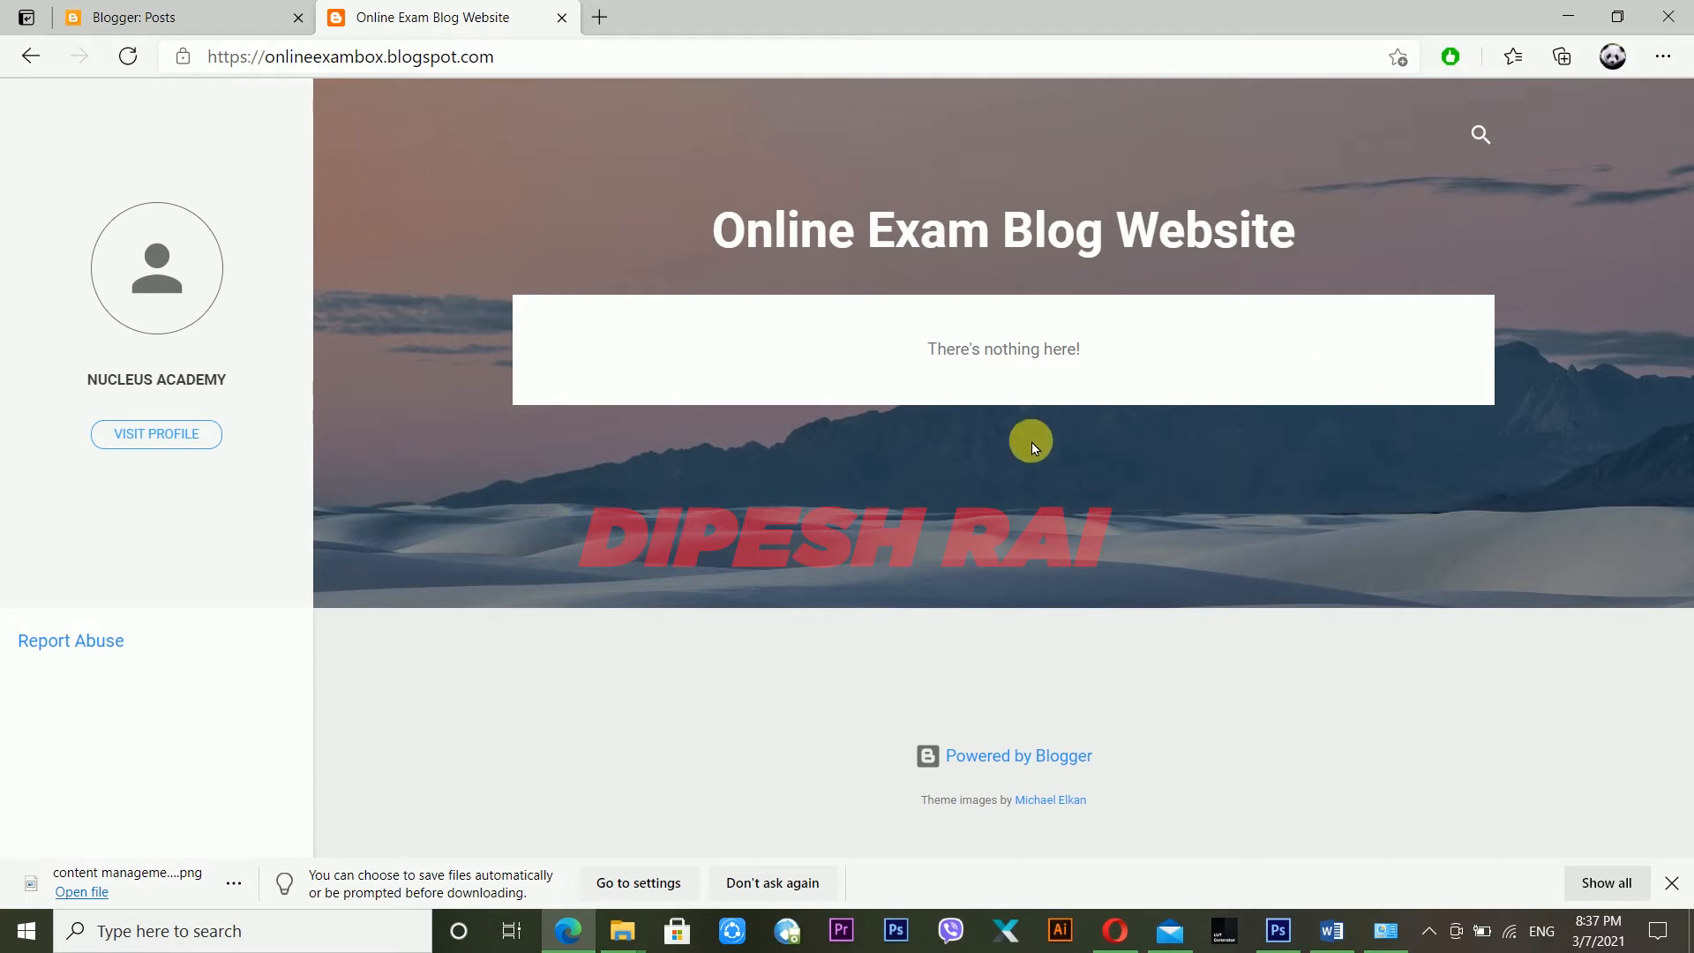
click(172, 14)
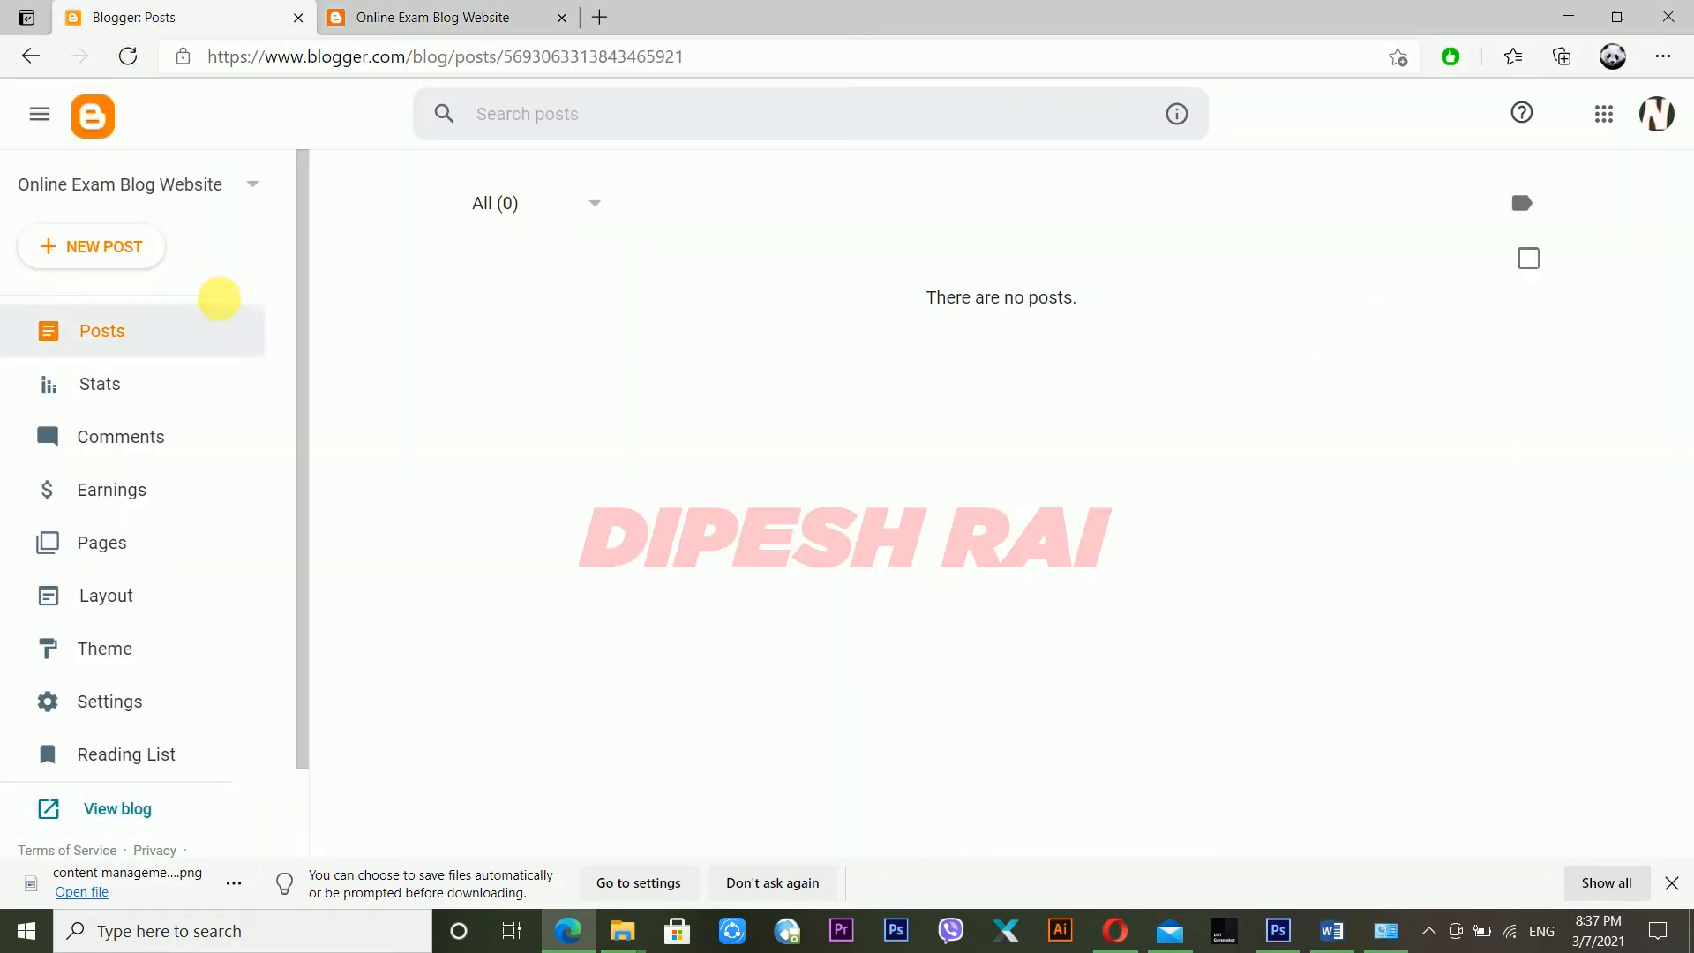
click(240, 197)
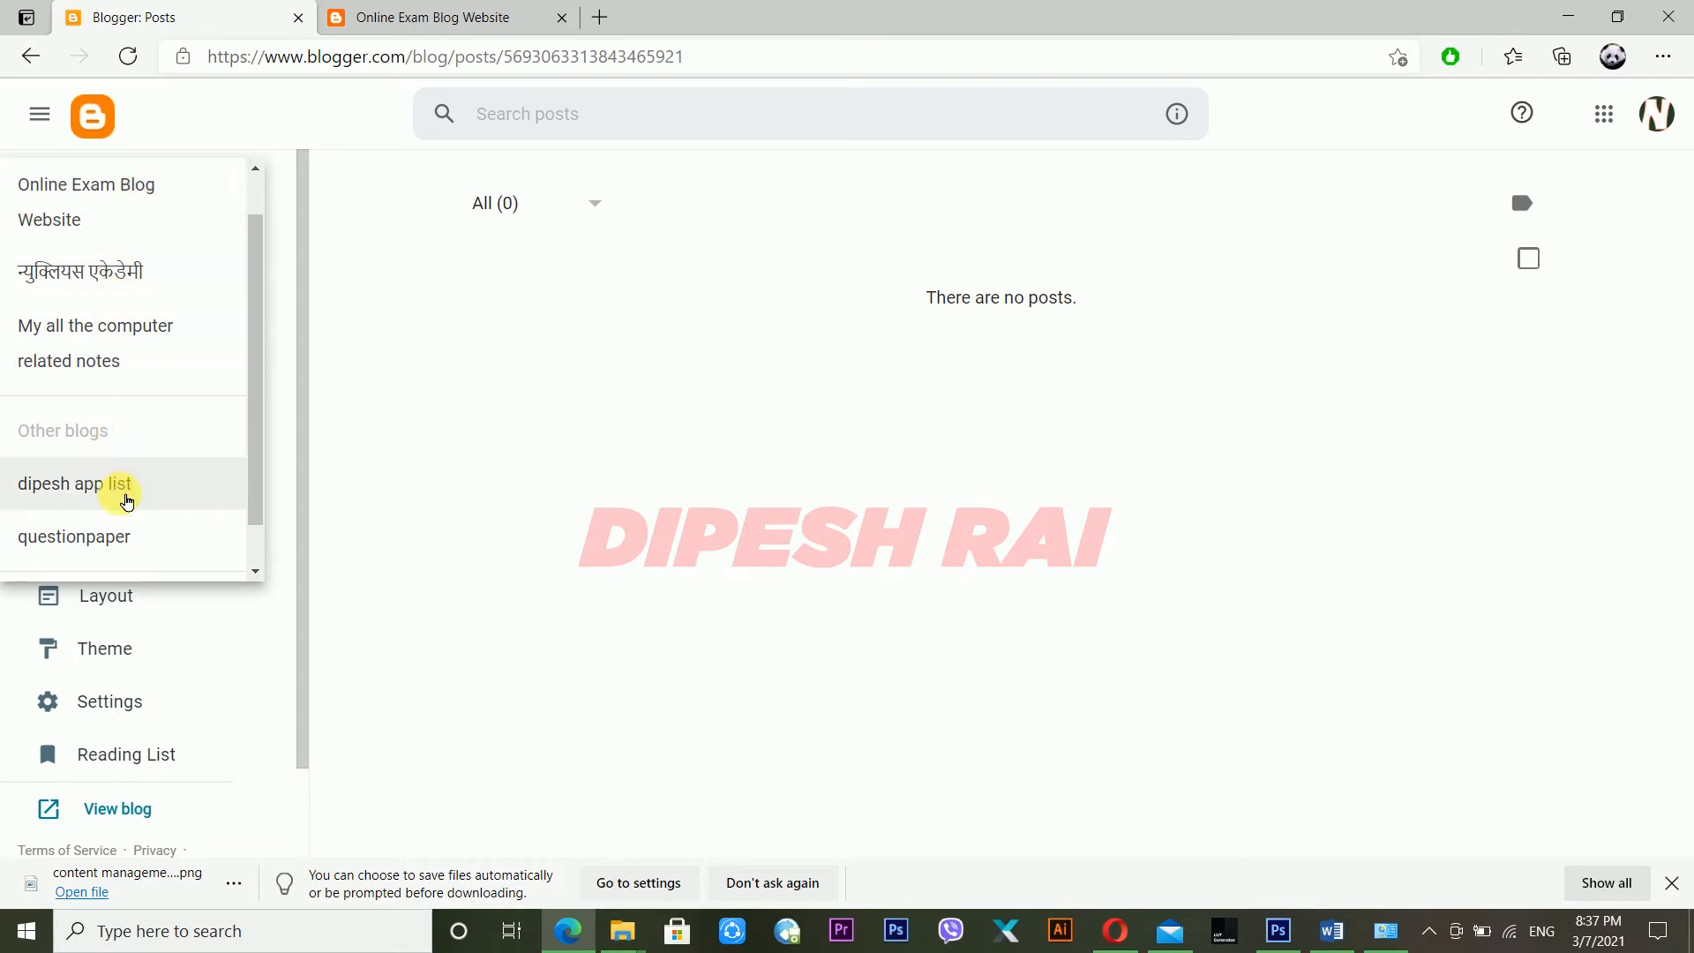
click(125, 540)
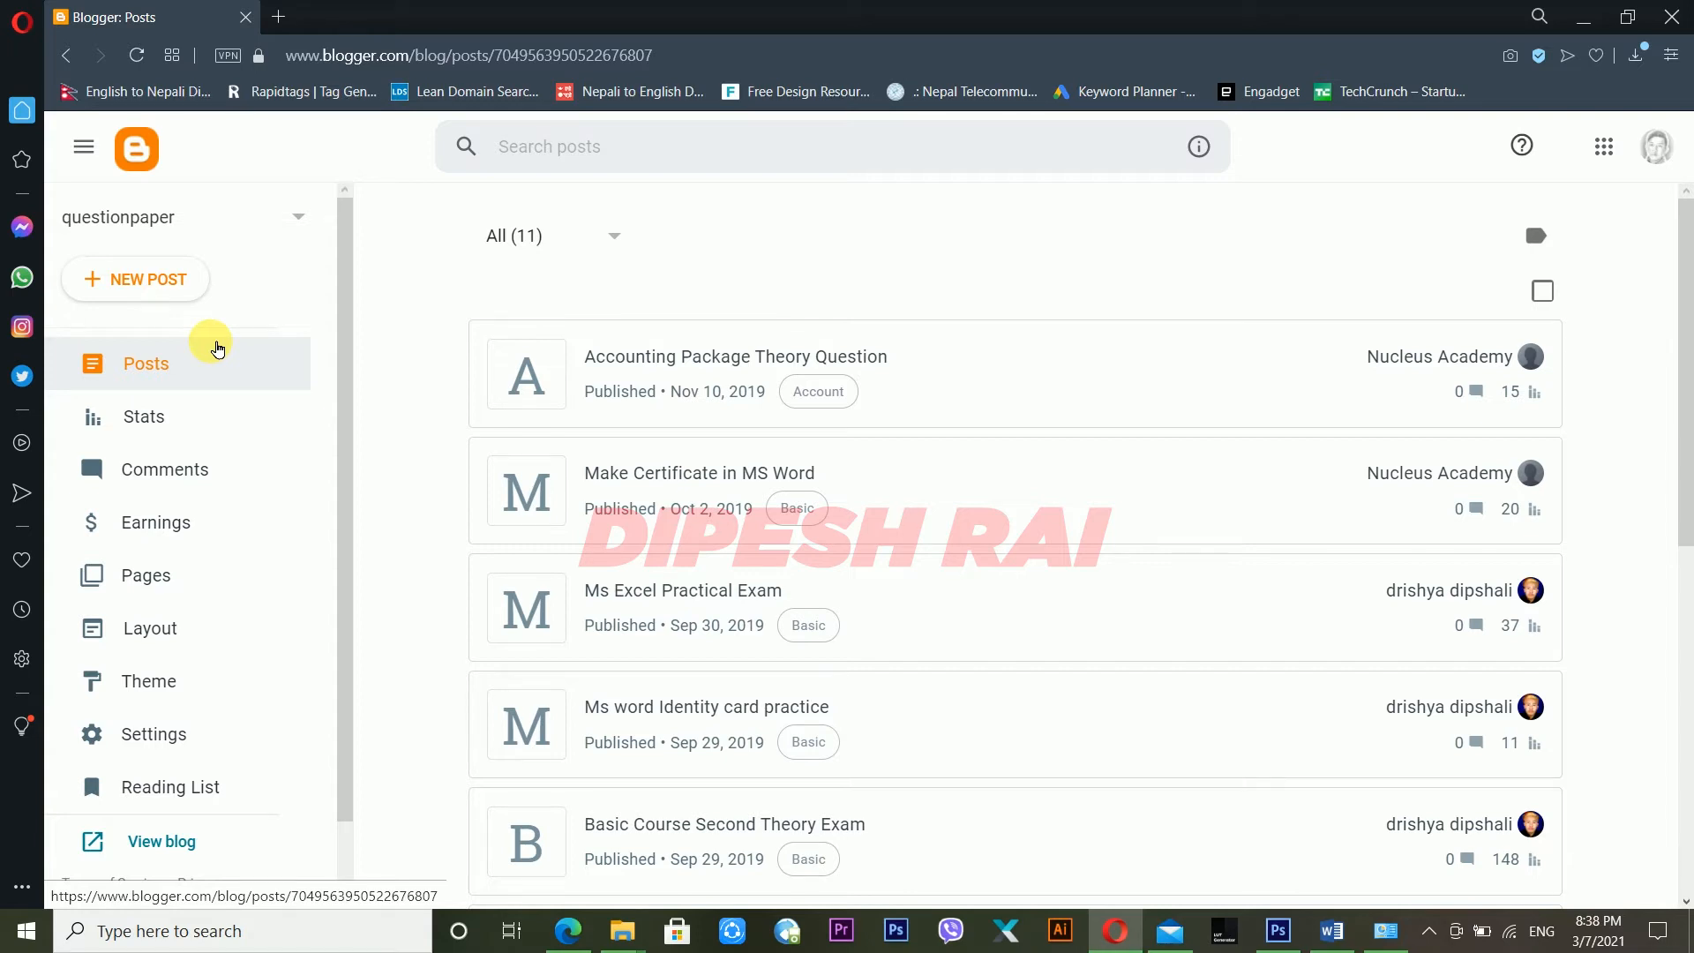
- In Opera, download a content backup of the questionpaper blog from the Manage Blog section of its settings
drag(340, 457, 382, 673)
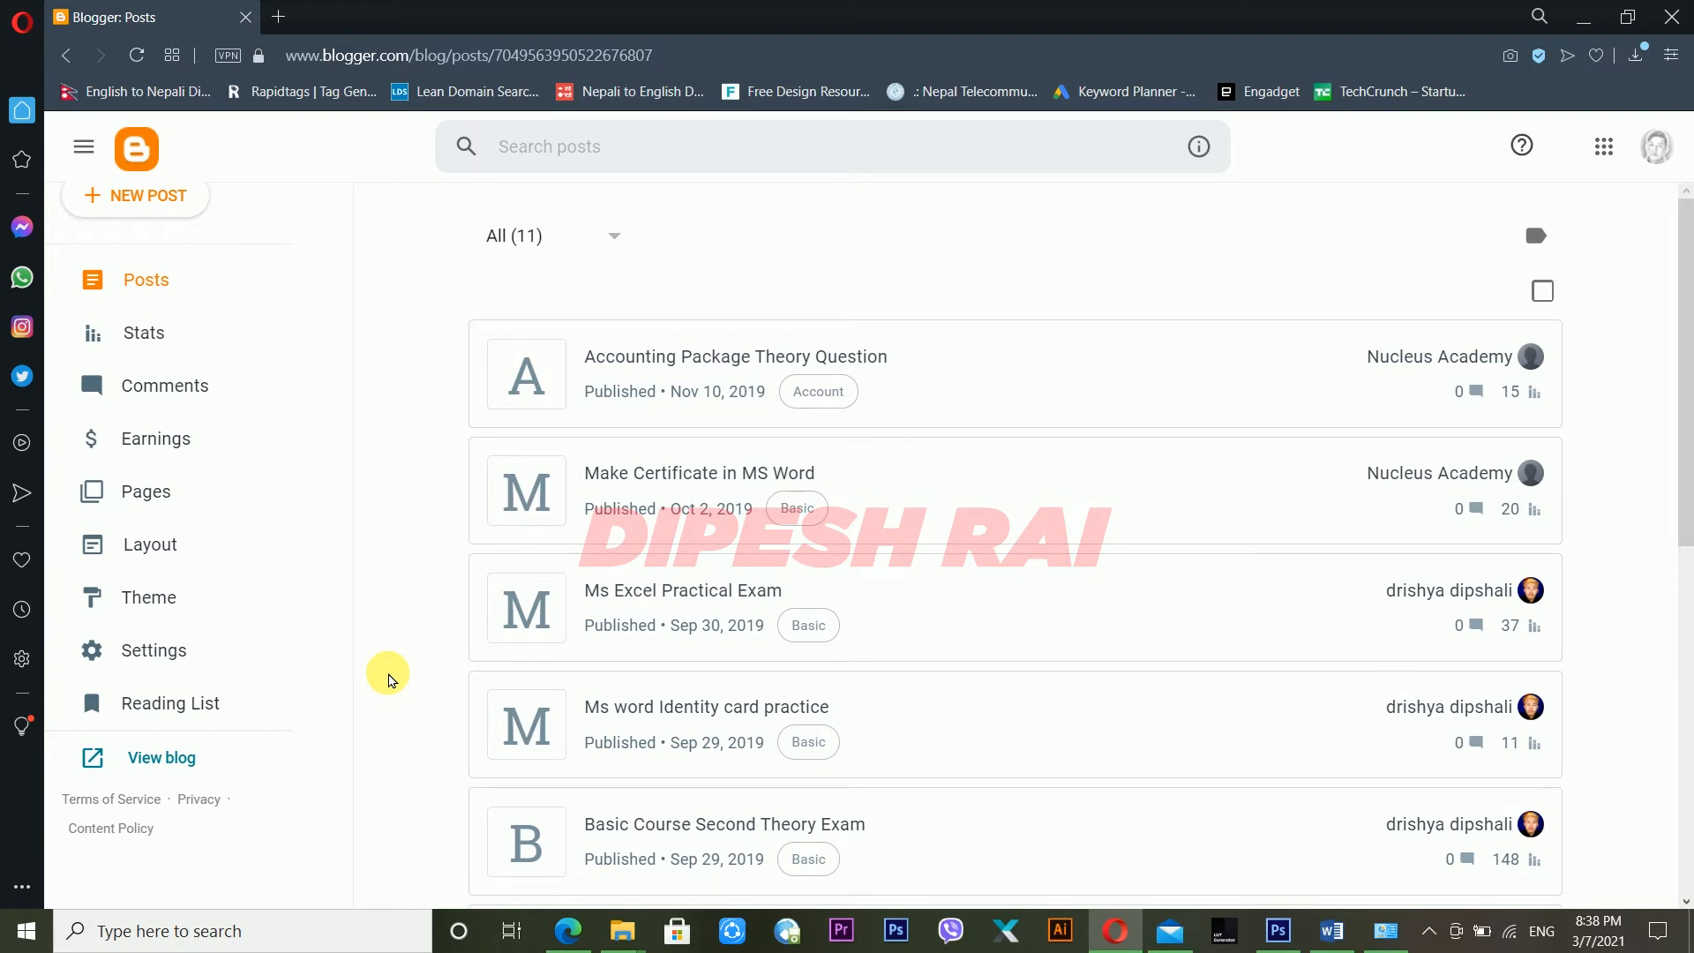
click(131, 671)
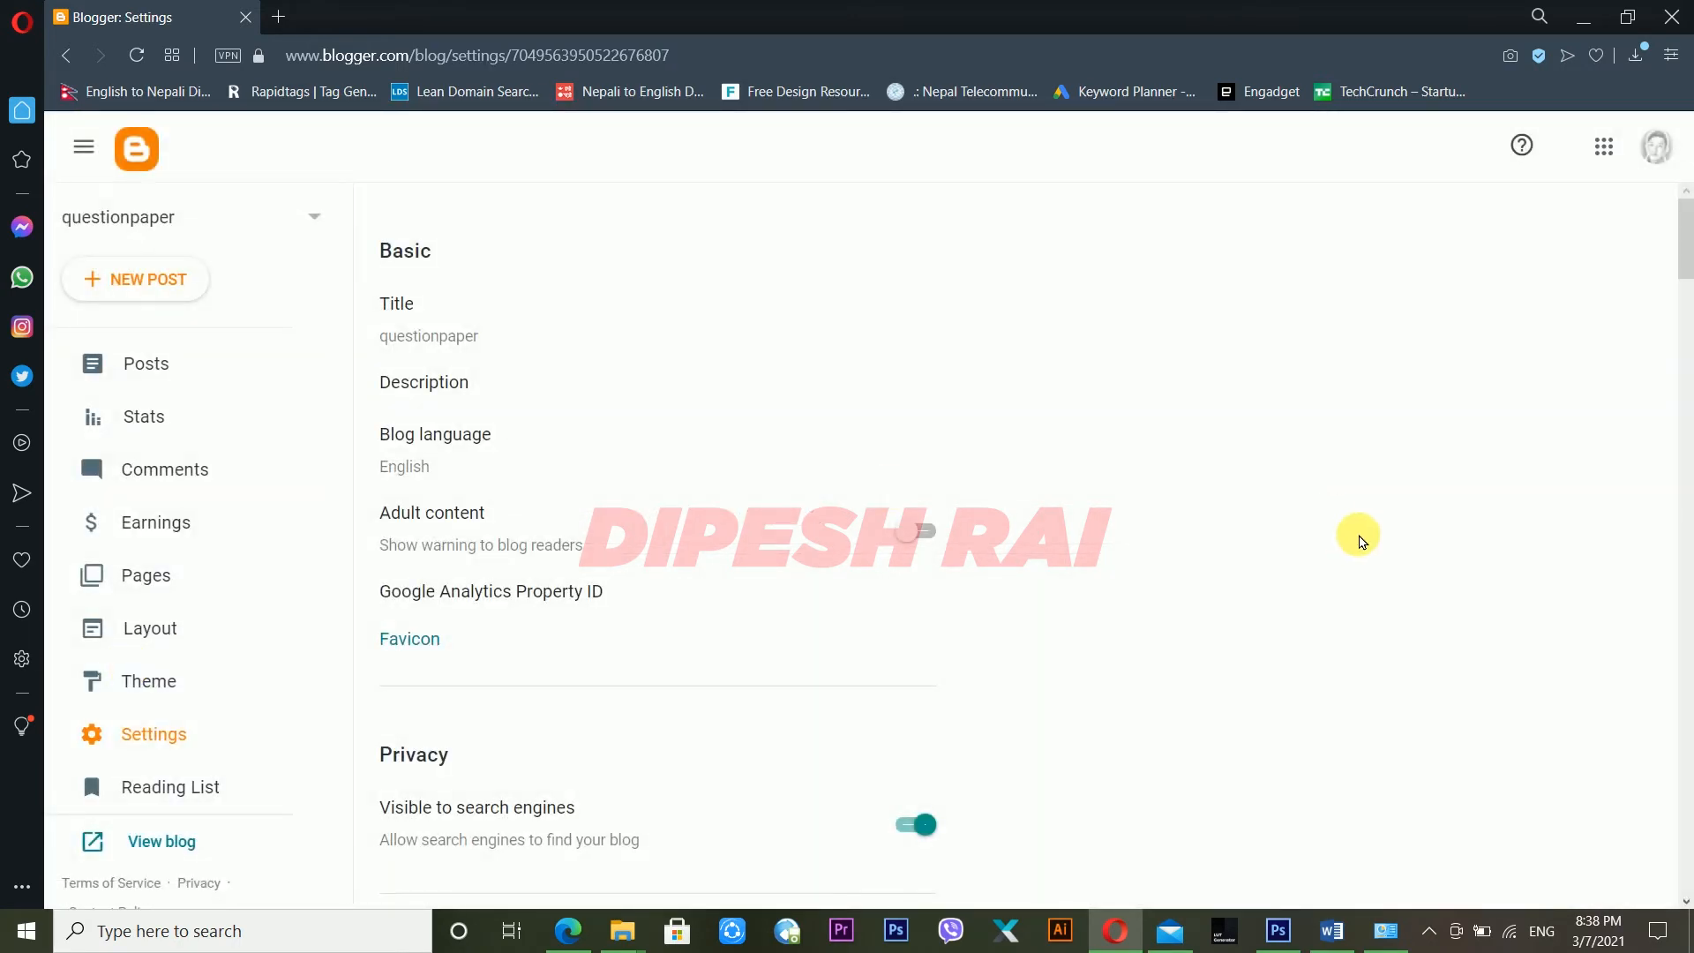
drag(1685, 247, 1663, 417)
scroll(1663, 417, down, 3)
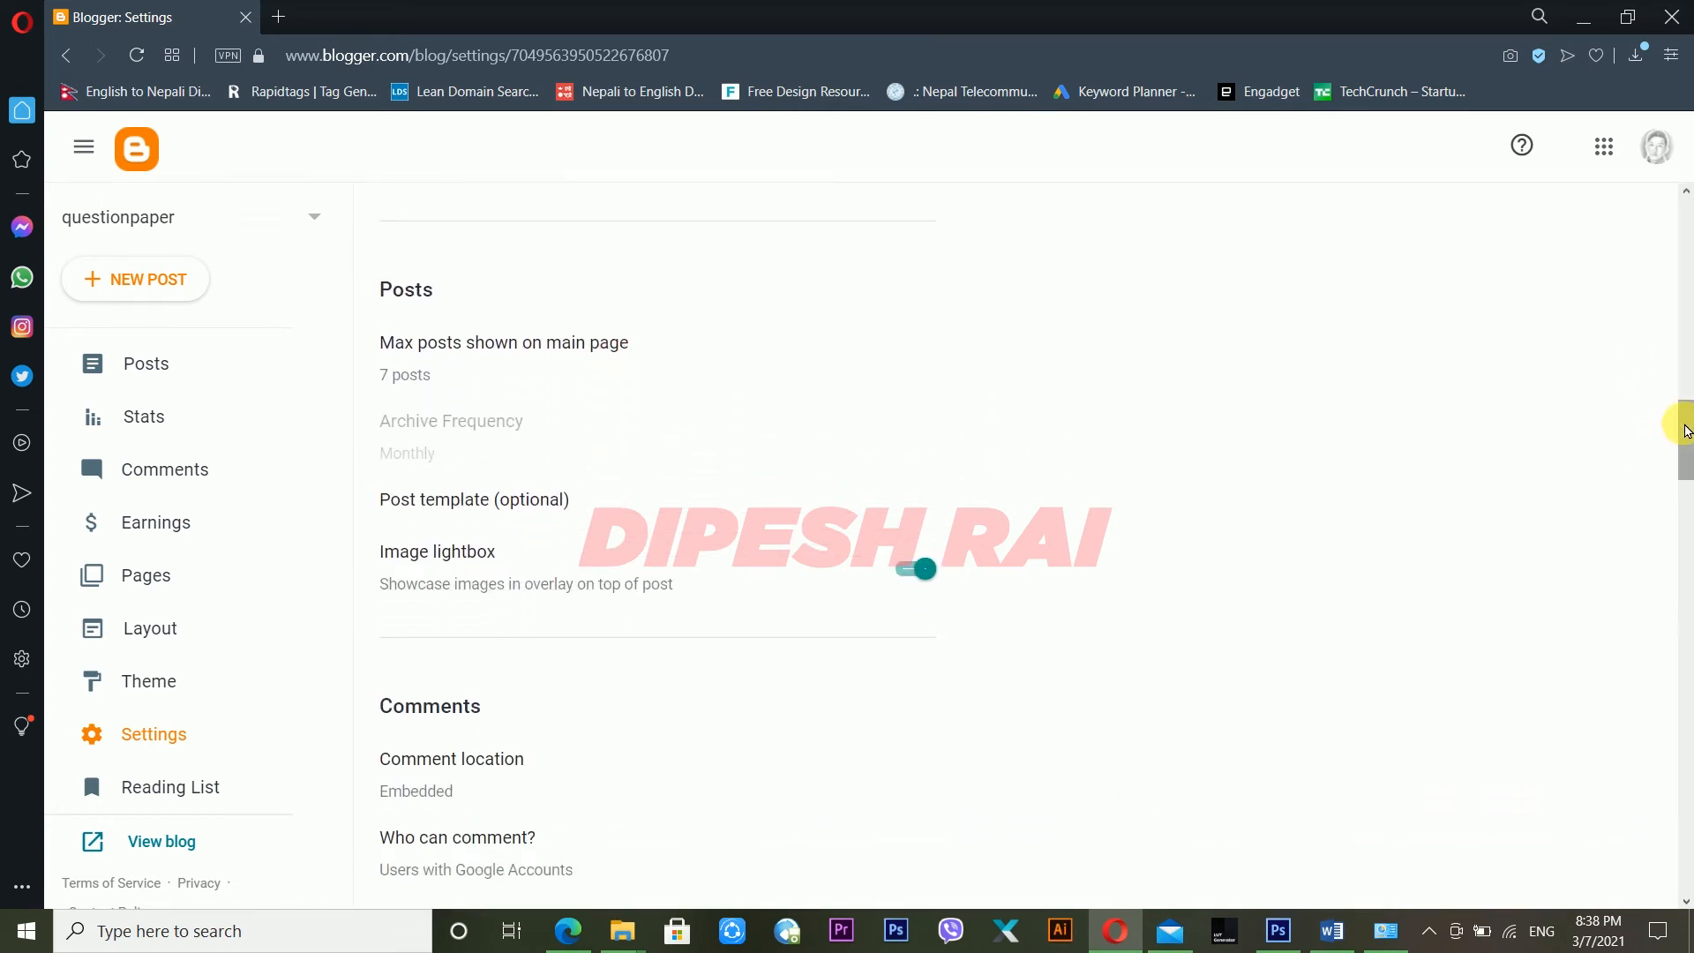
drag(1685, 430, 1667, 524)
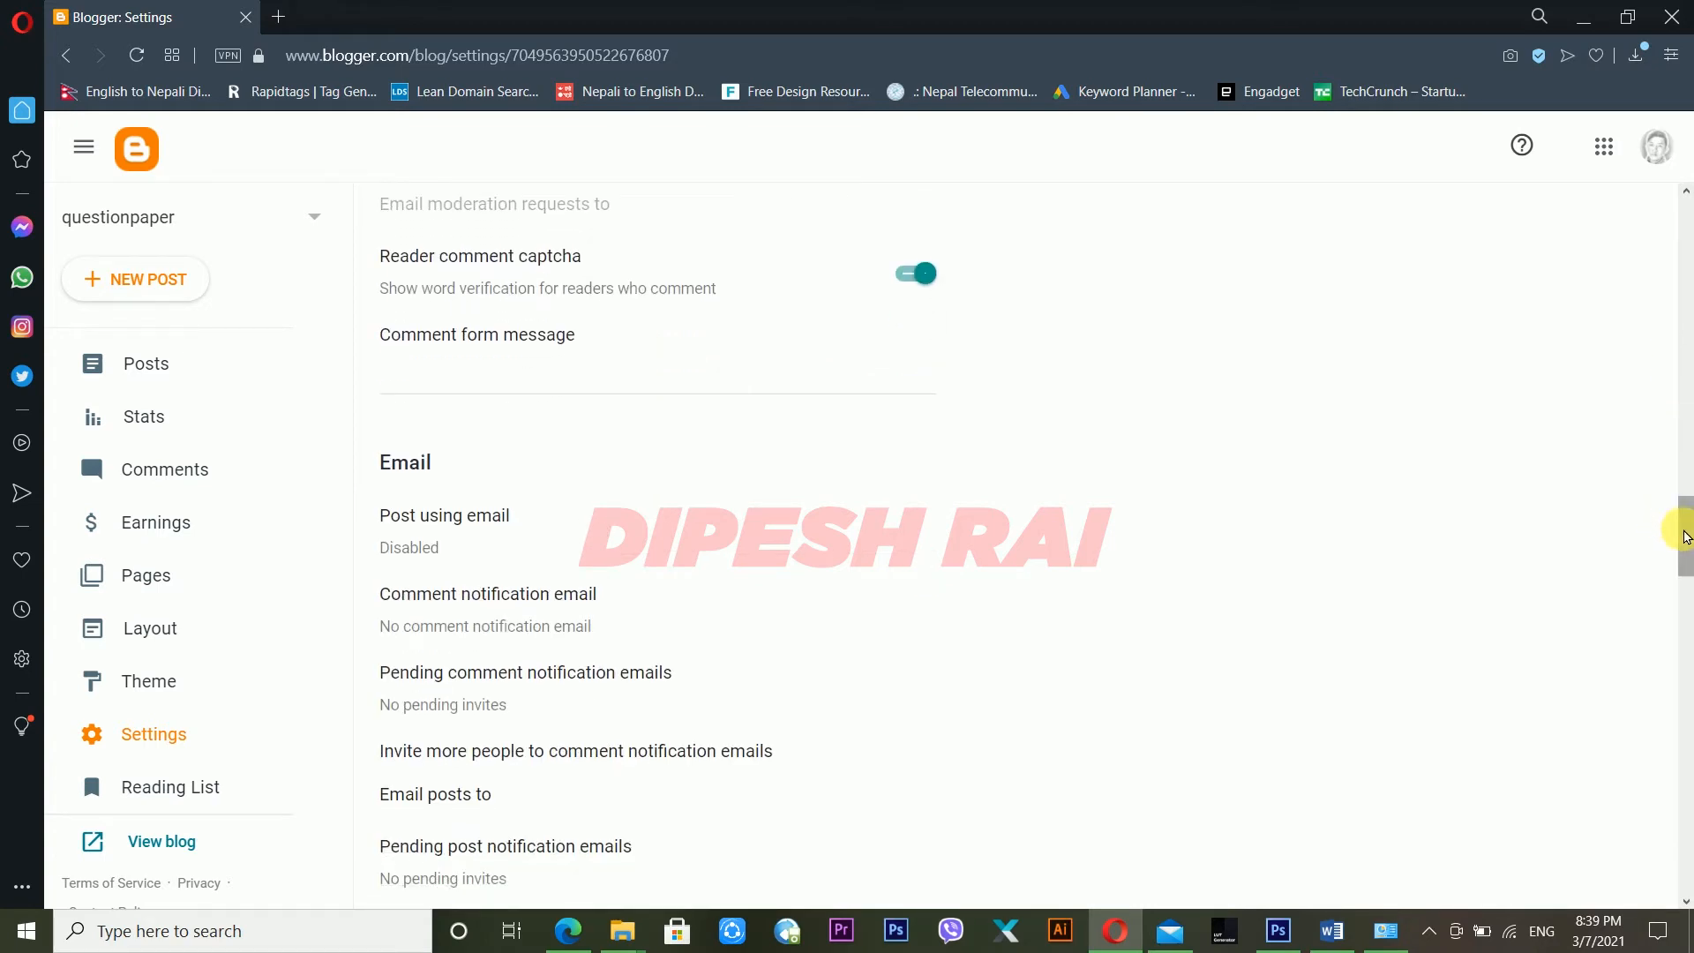
drag(1685, 523, 1670, 737)
drag(1685, 734, 1681, 794)
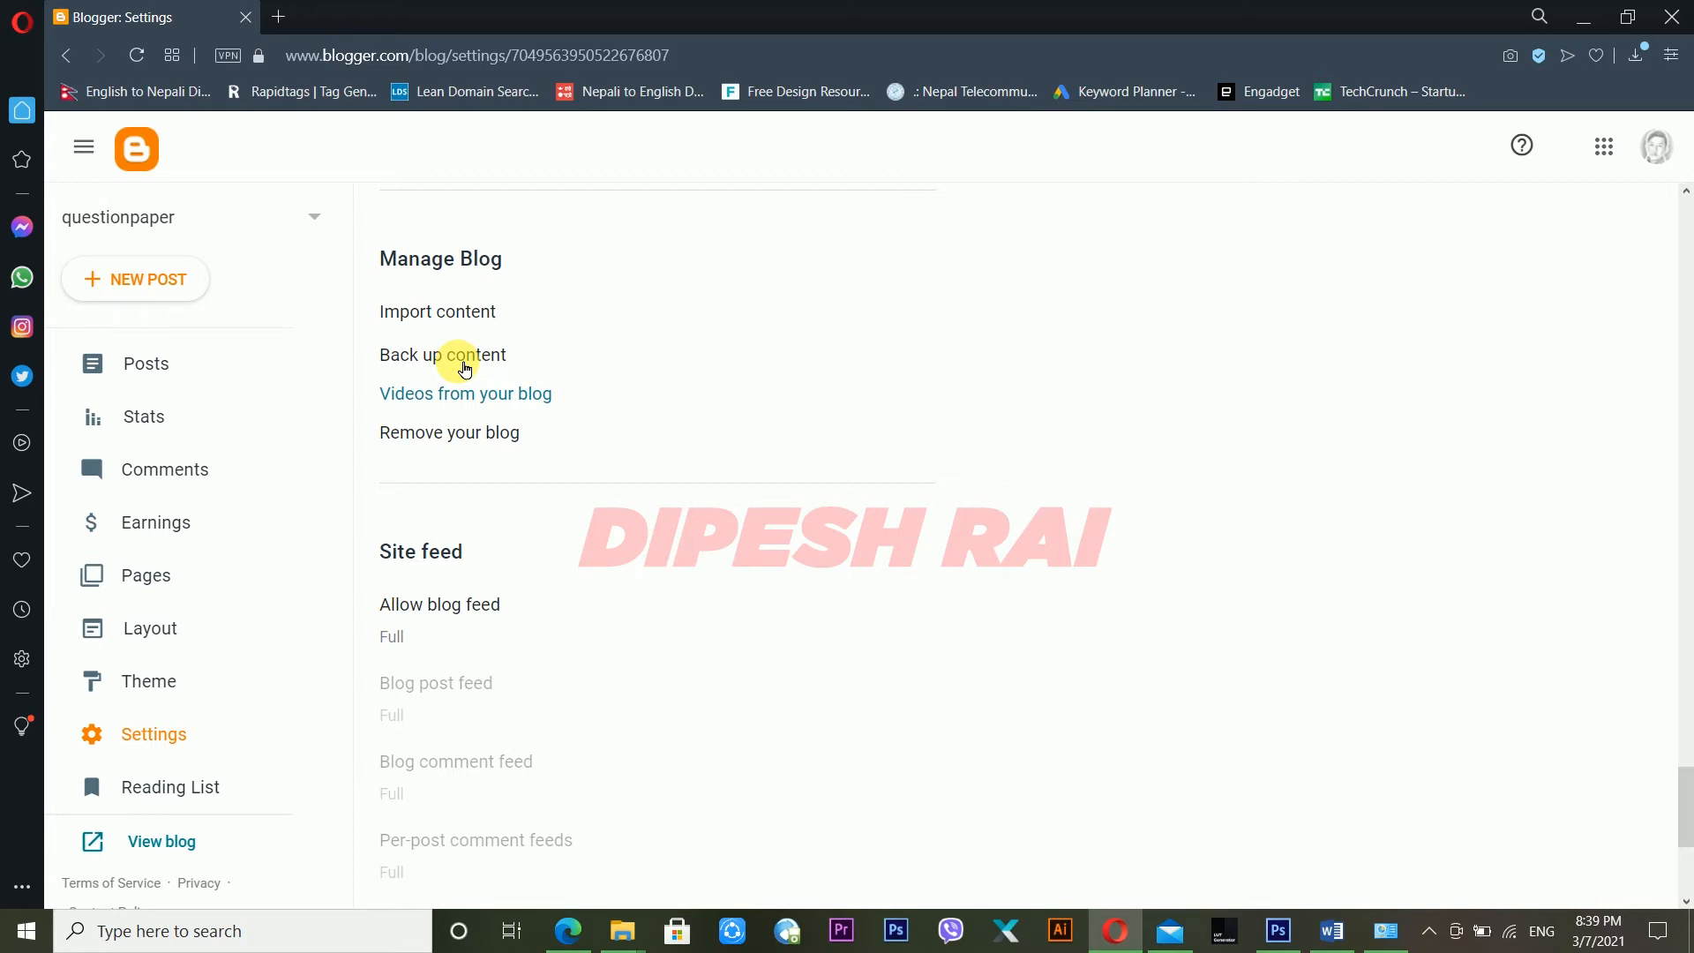
click(465, 358)
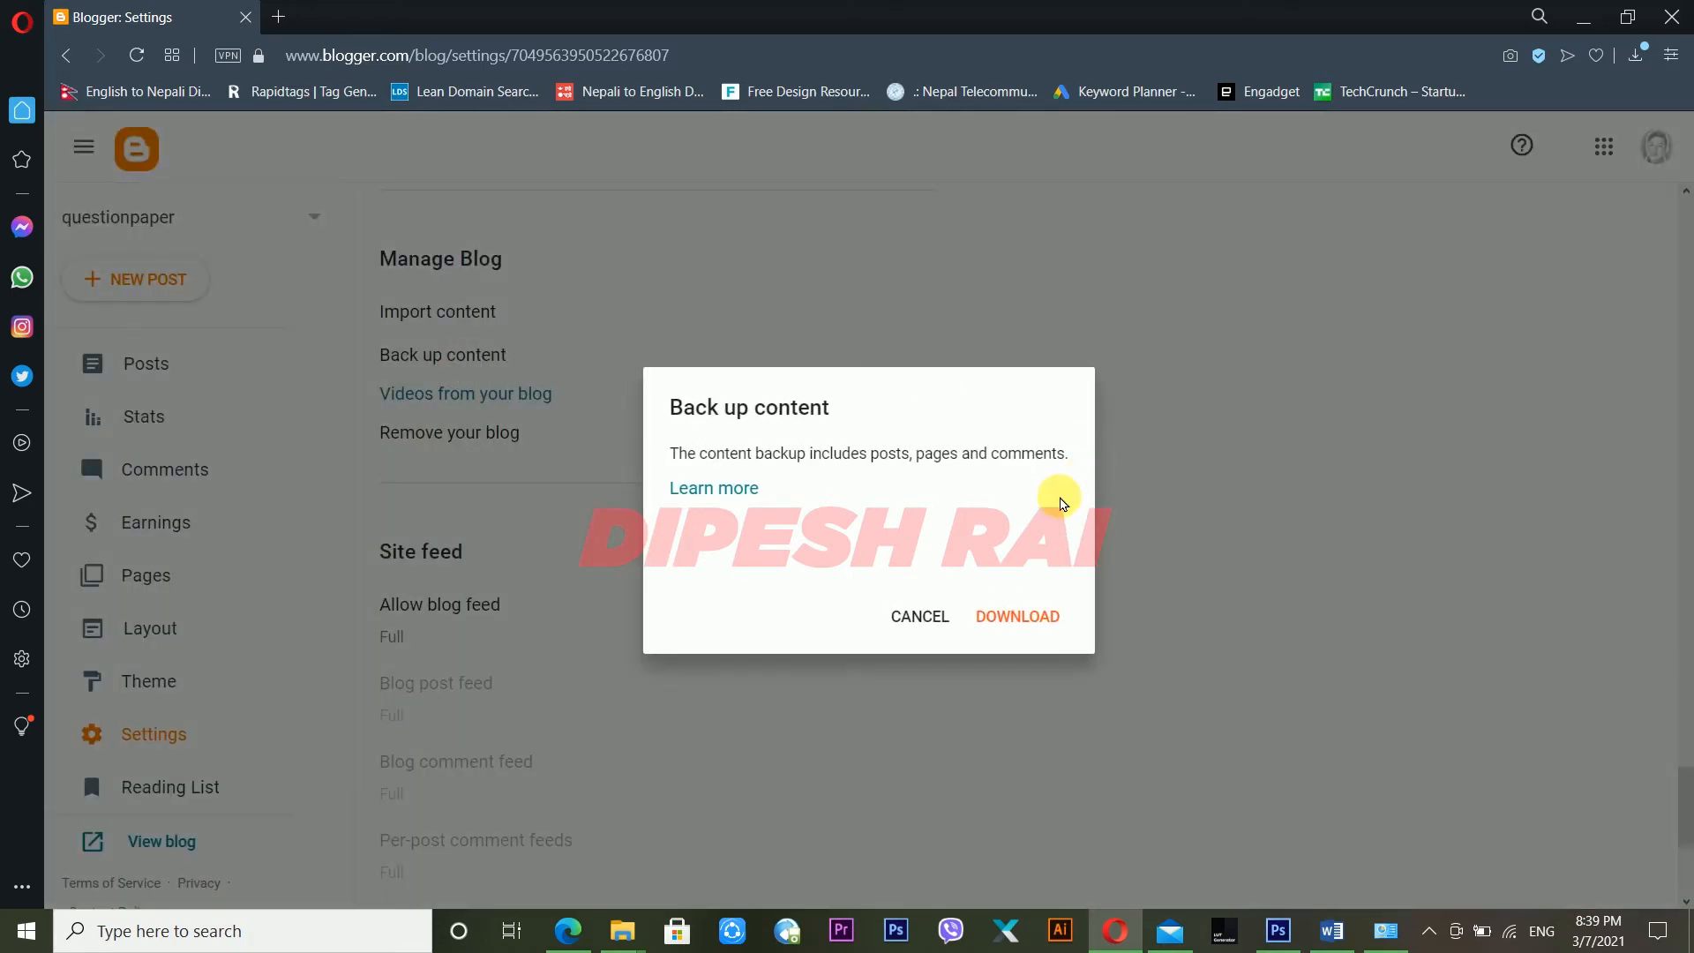
click(1032, 611)
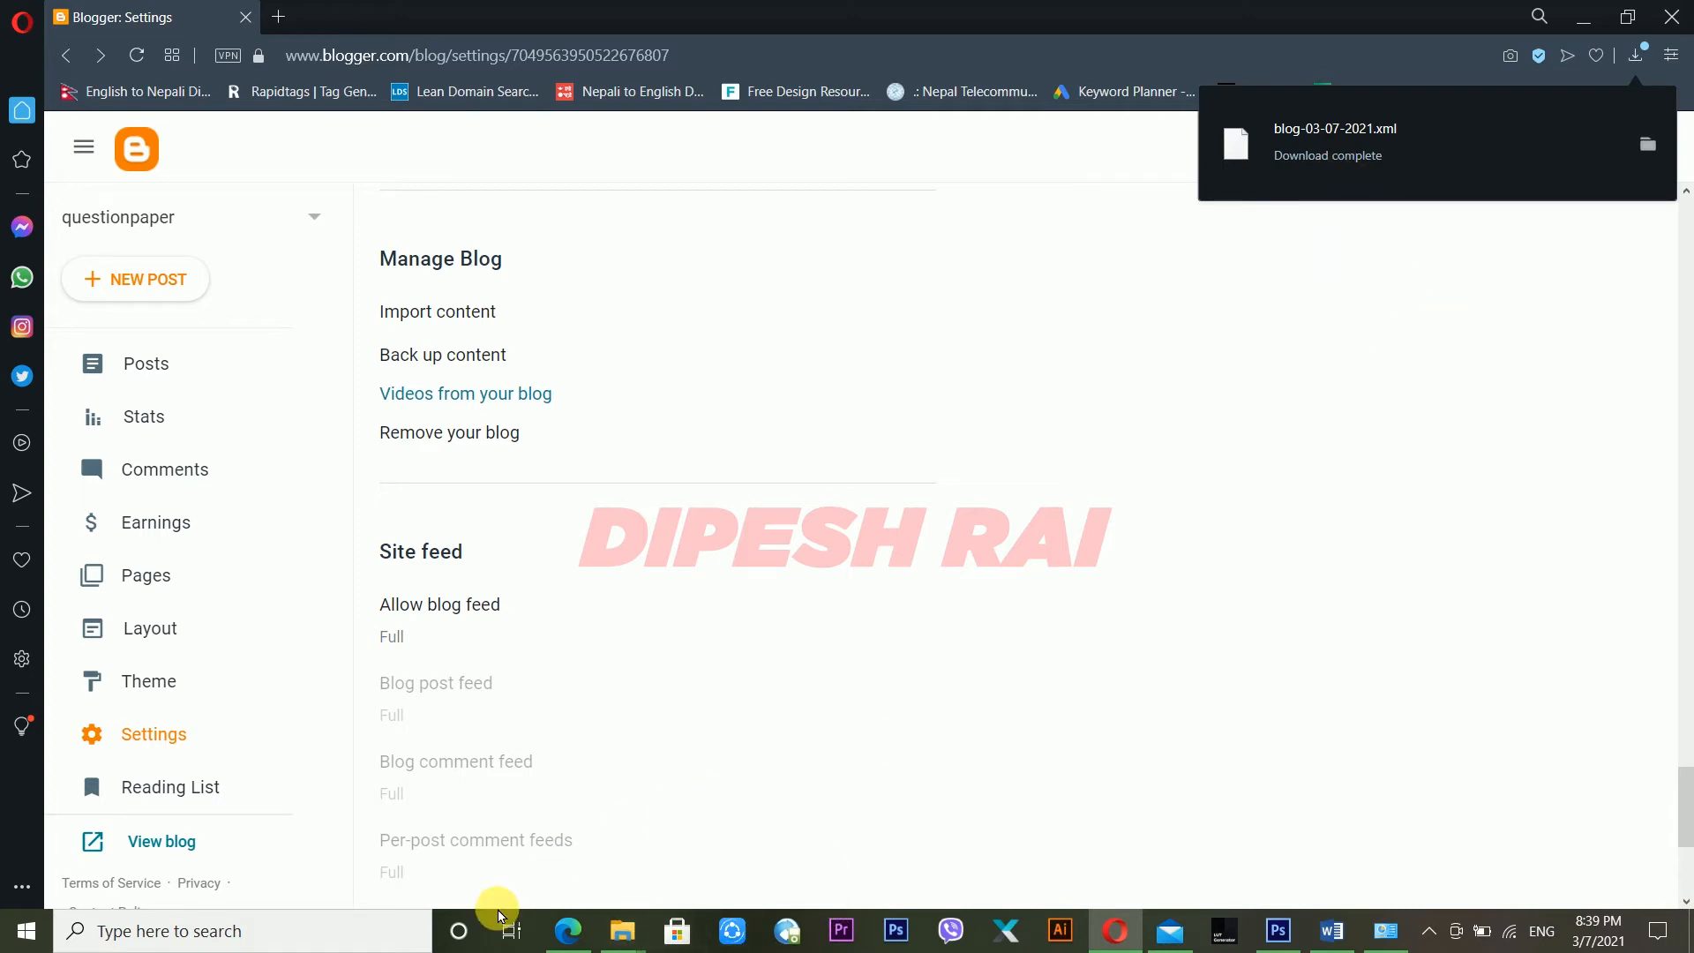
- In Microsoft Edge, switch the Blogger dashboard to the Online Exam Blog Website blog
click(569, 932)
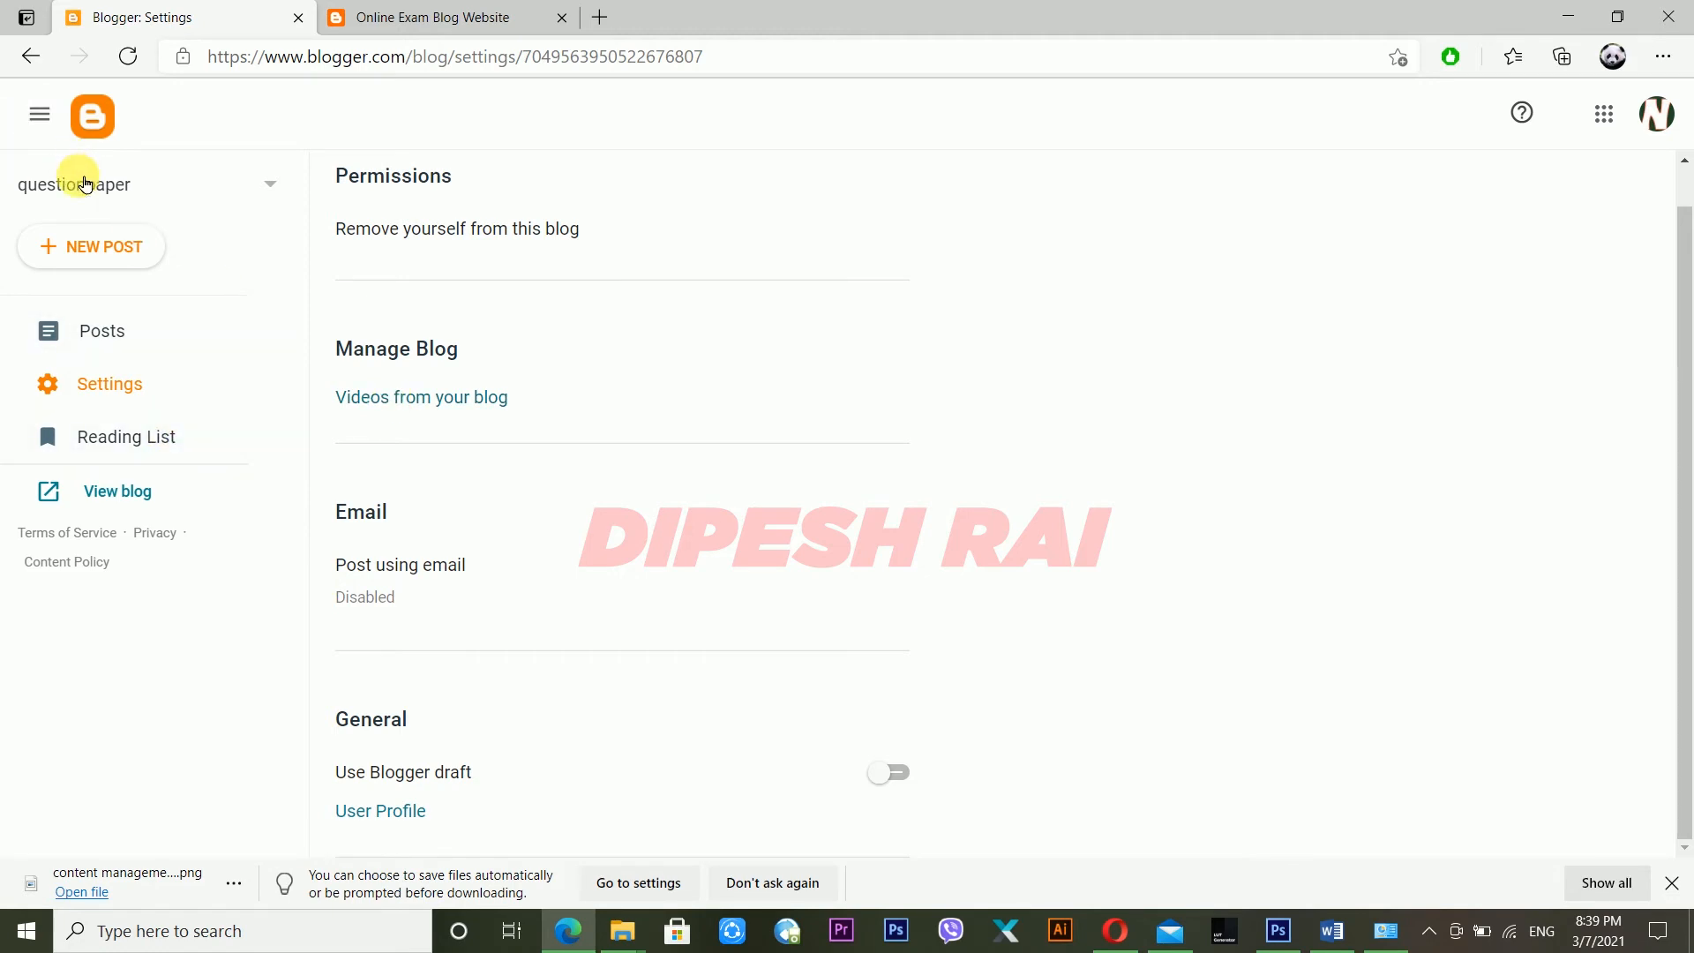
click(32, 179)
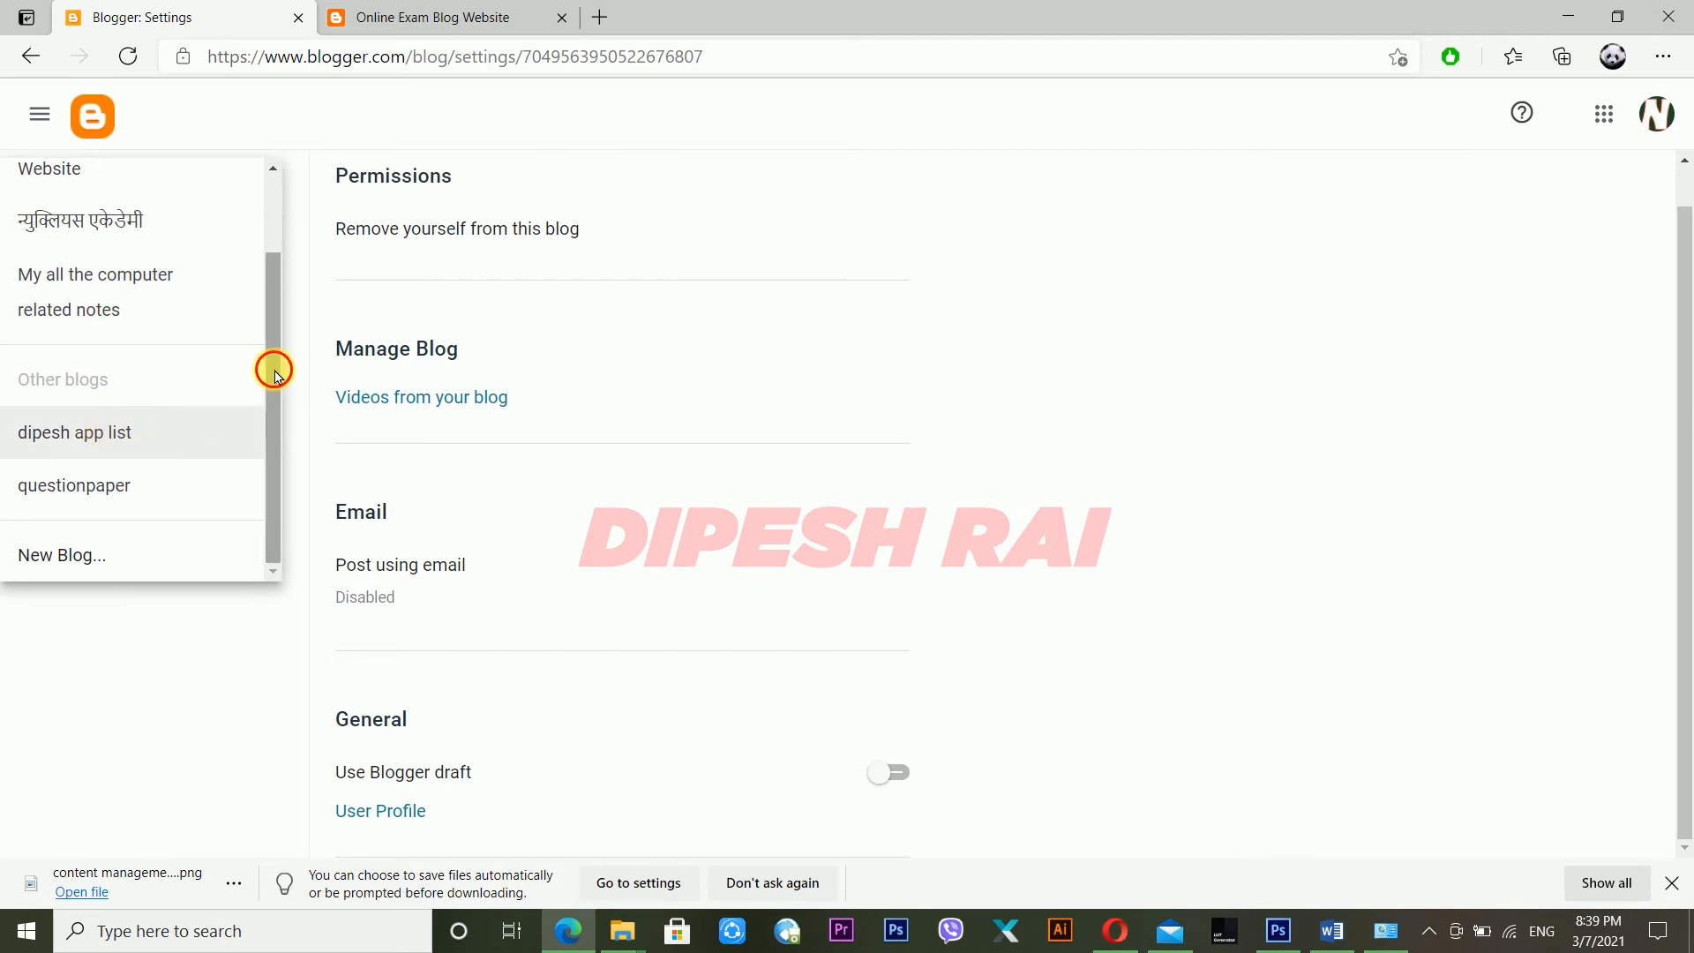
drag(276, 377, 264, 215)
click(132, 227)
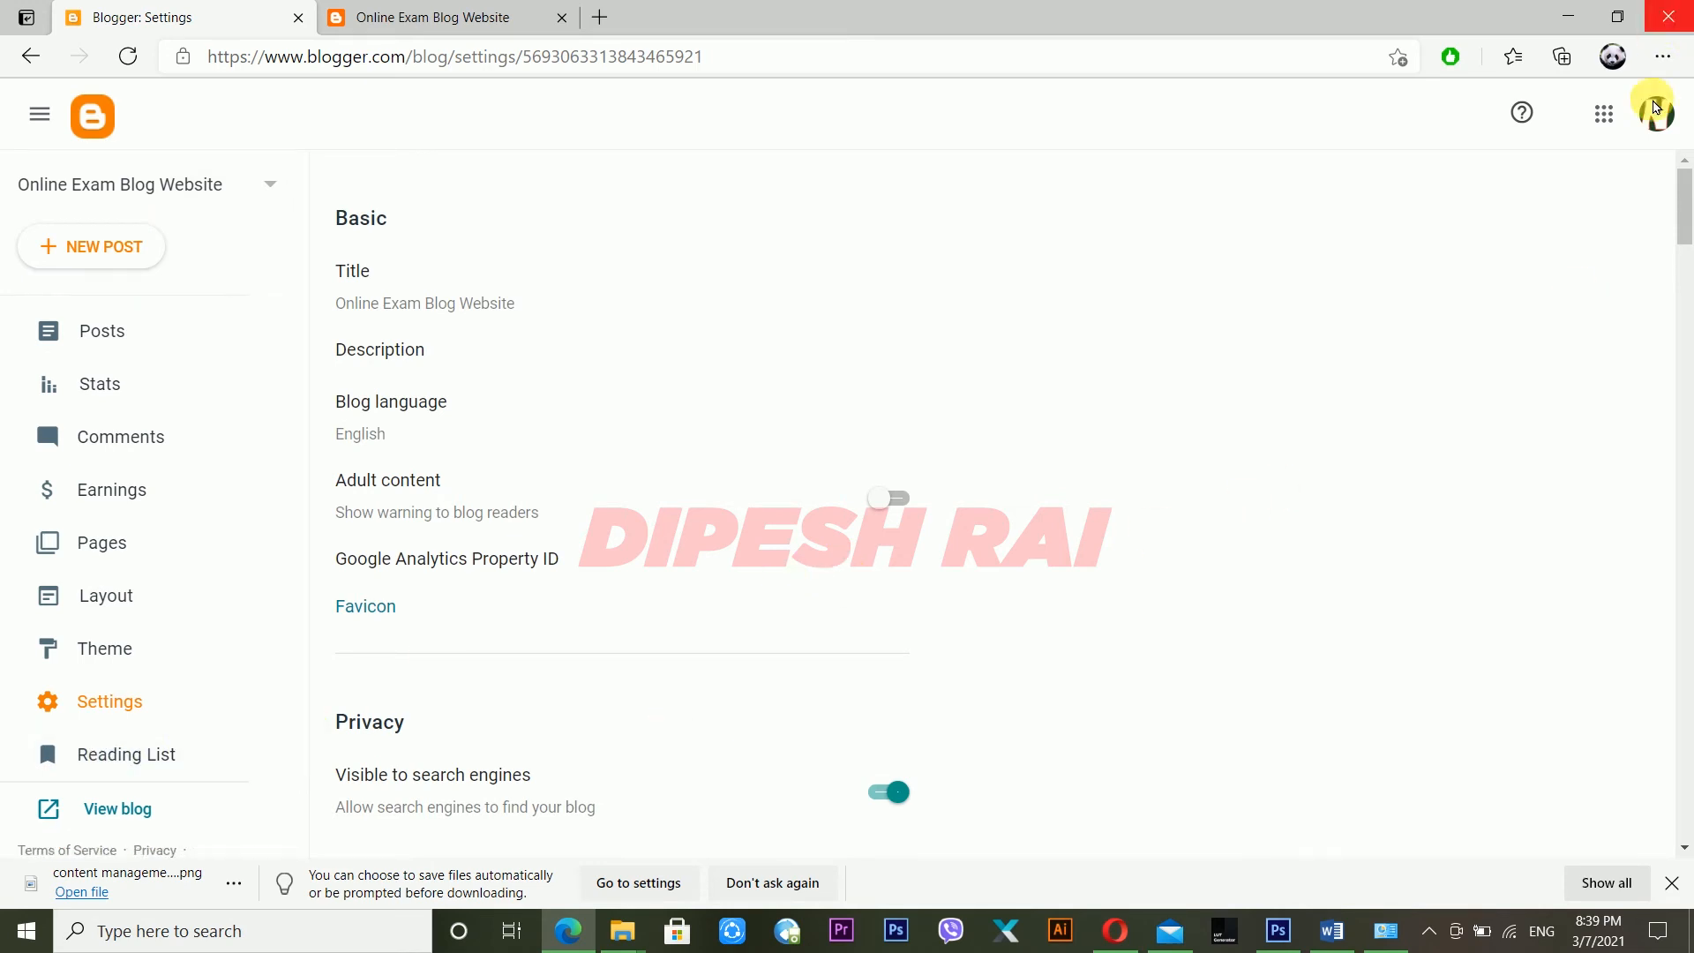
- Start a content import from the Manage Blog section of the settings and complete the "I'm not a robot" check
drag(1683, 210, 1679, 721)
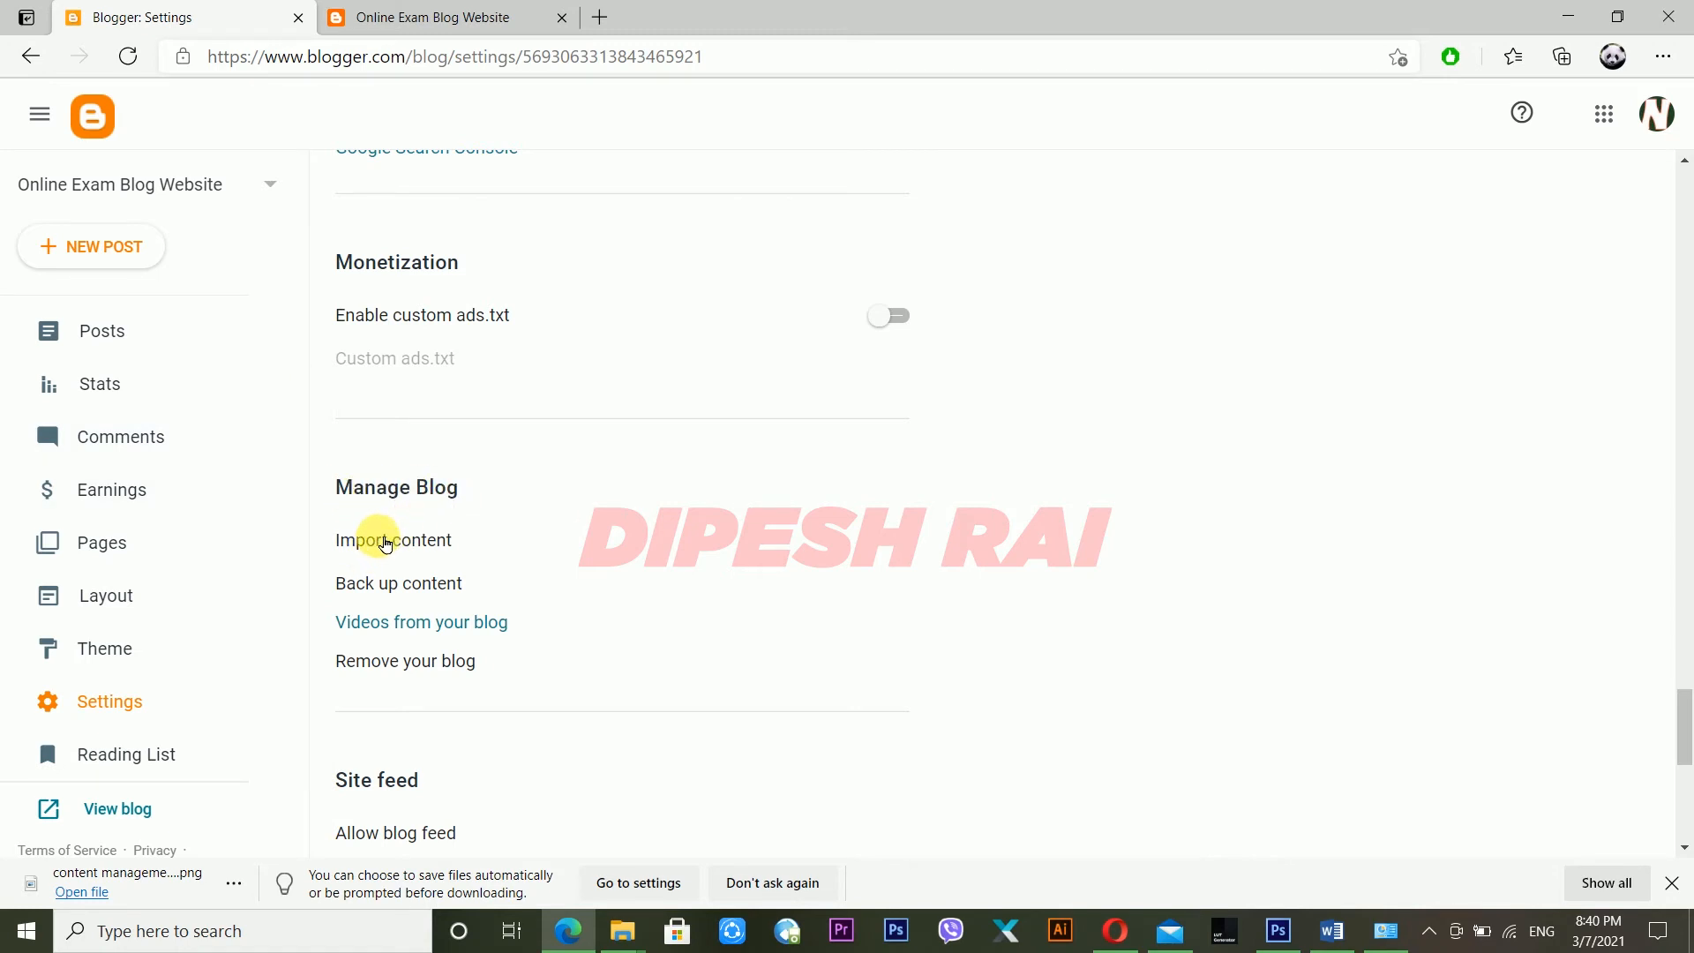
click(386, 541)
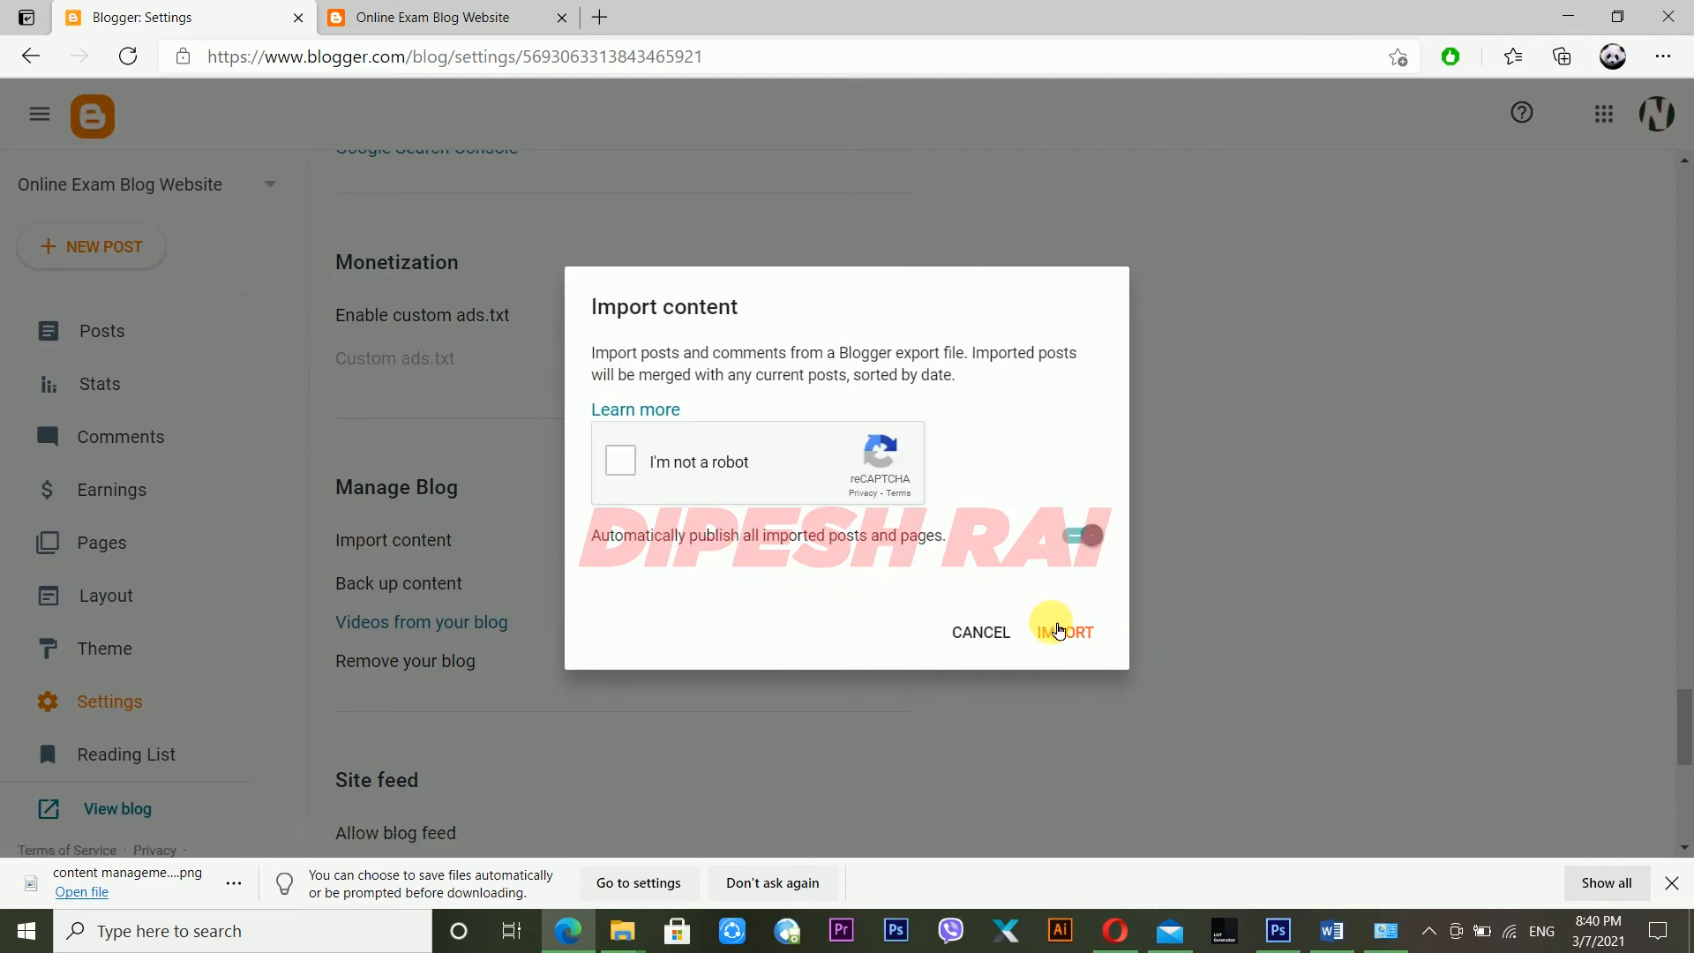
click(641, 467)
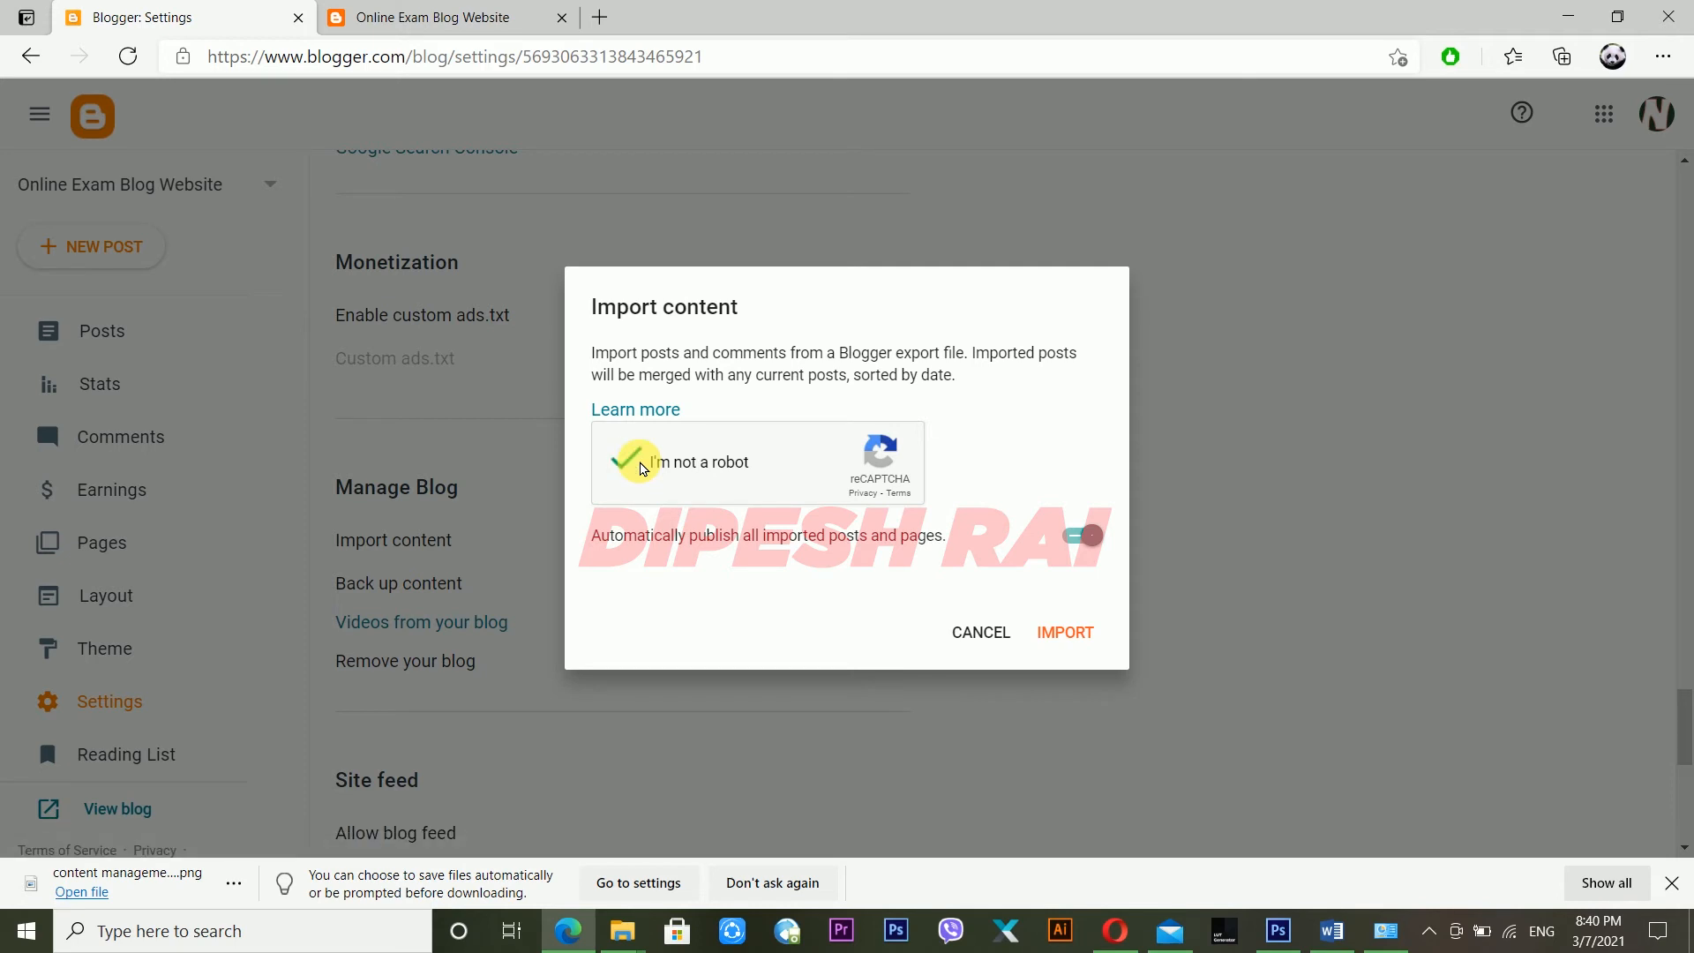
click(1046, 647)
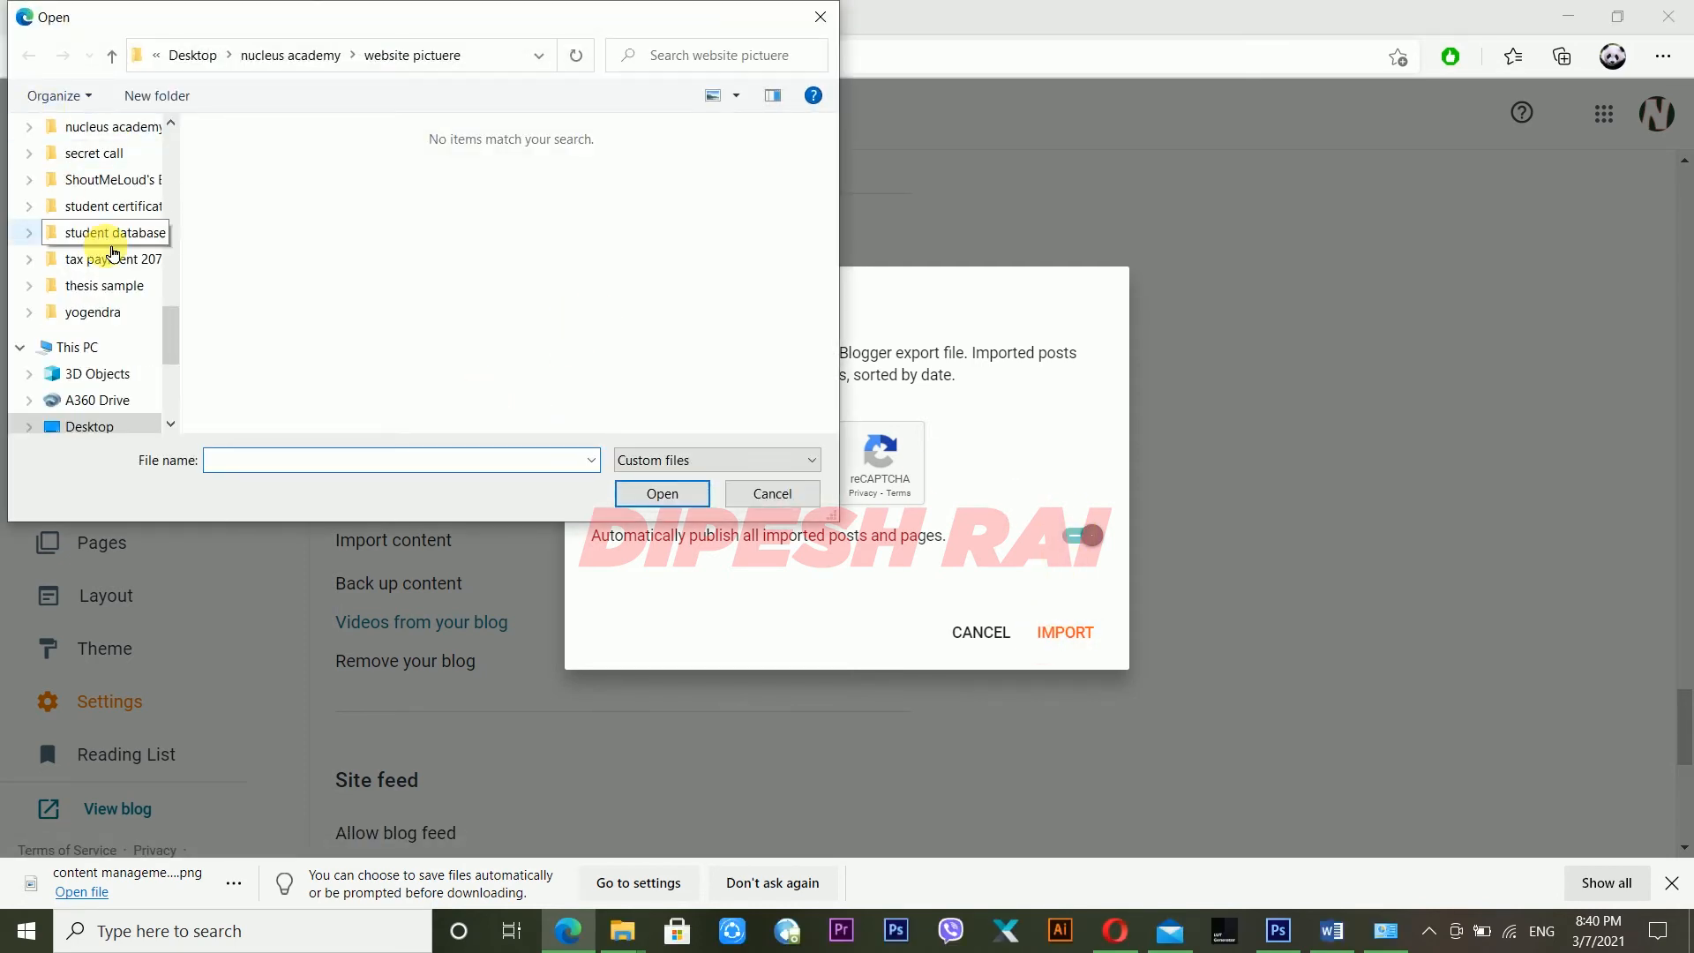
- Import the backup file blog-03-07-2021 from the Downloads folder
drag(174, 314, 191, 131)
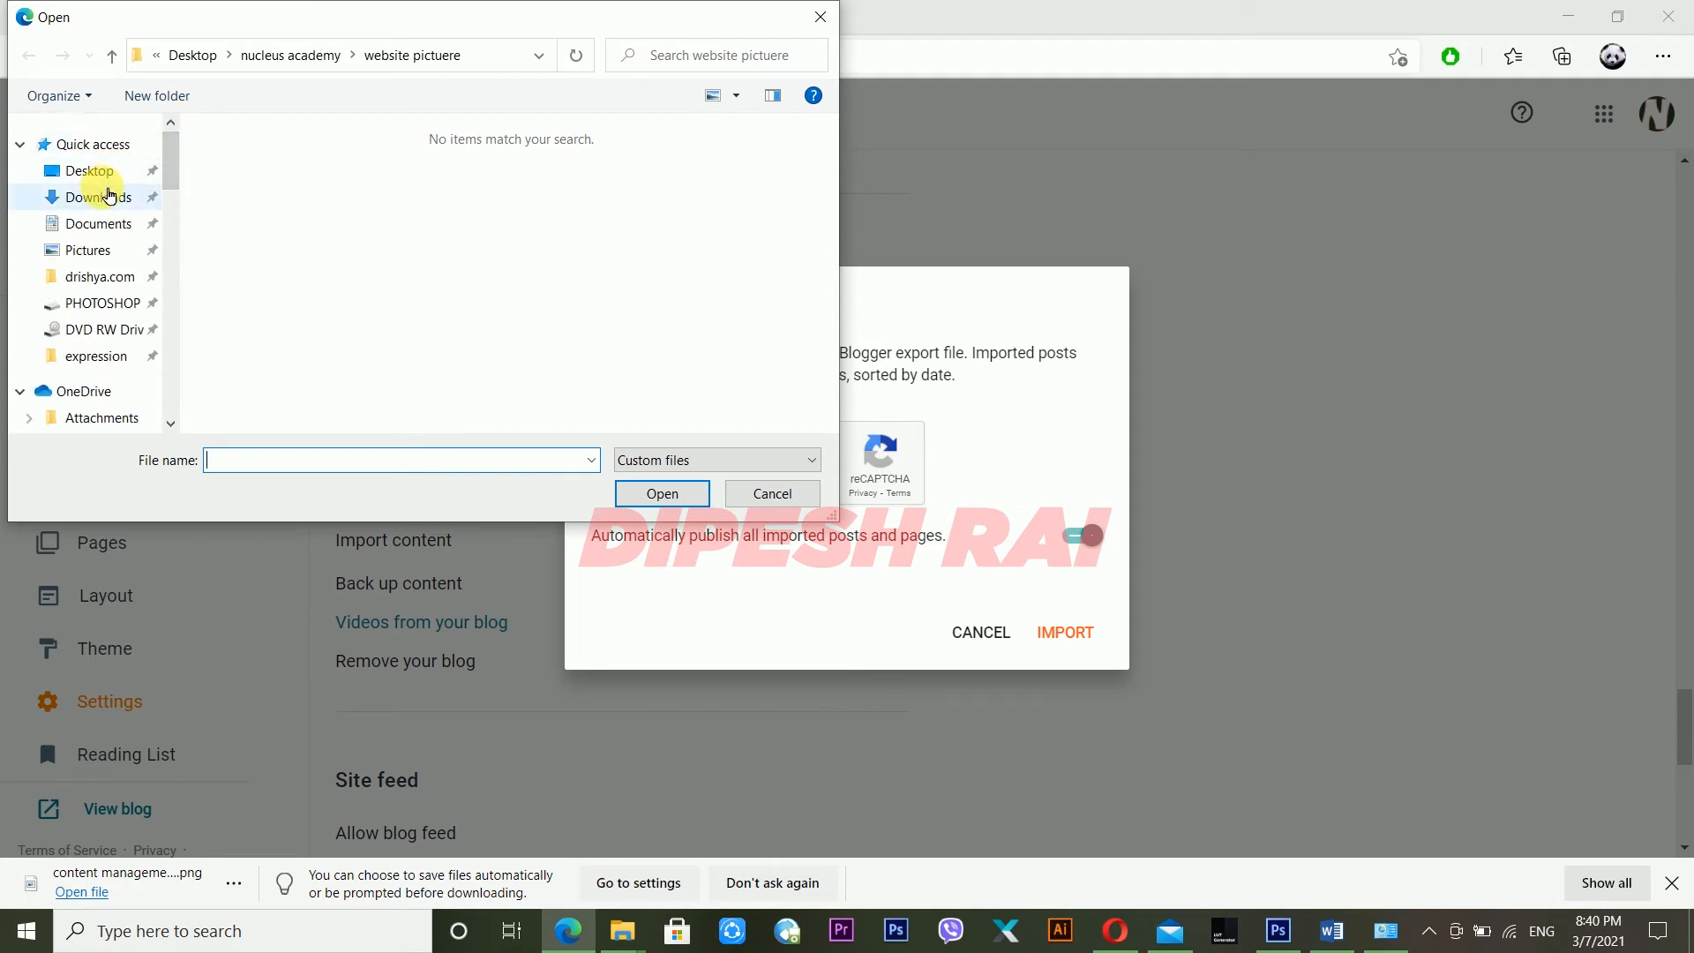
click(109, 196)
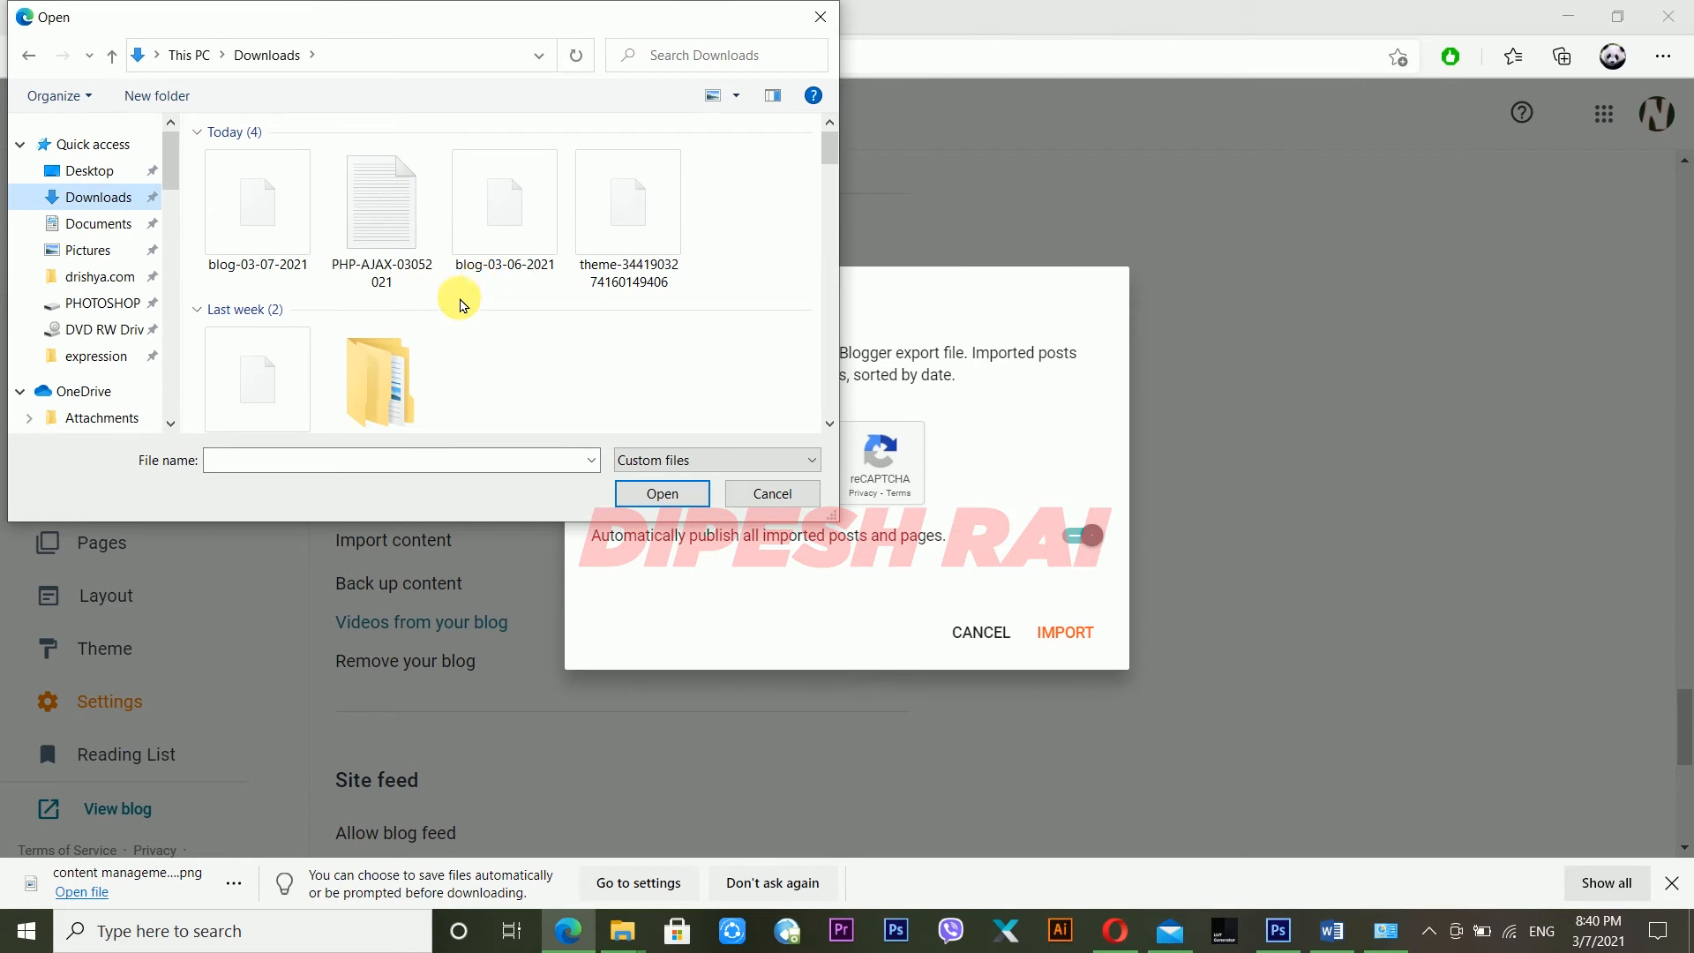
click(241, 253)
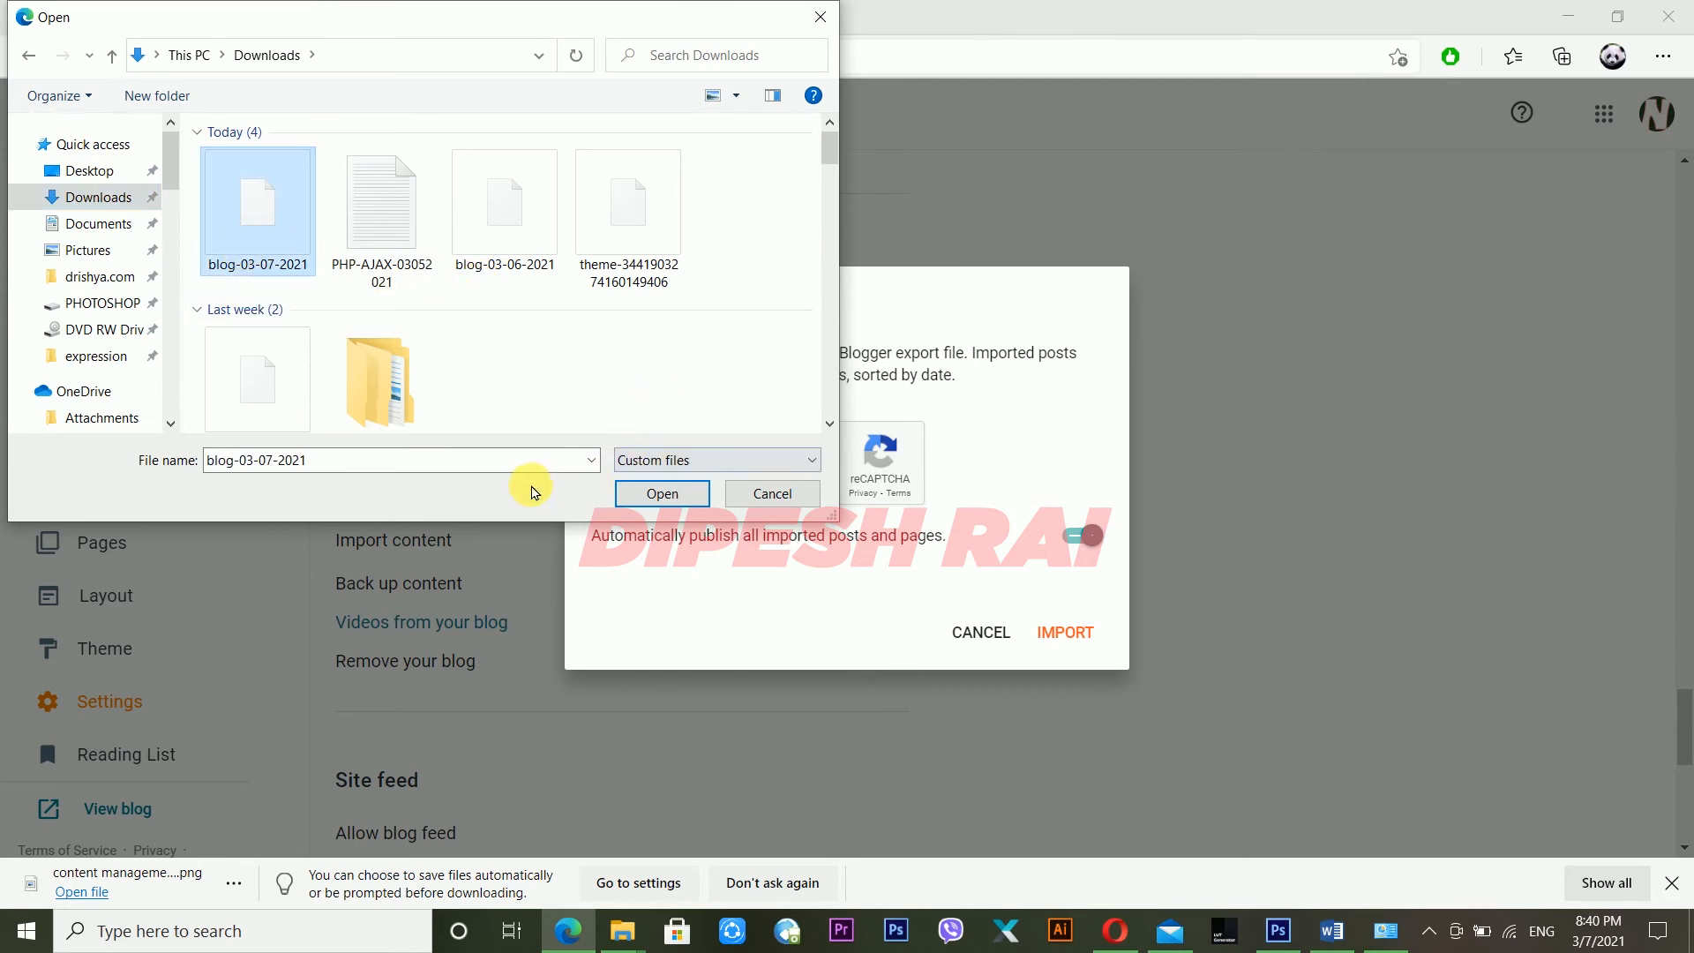
click(660, 505)
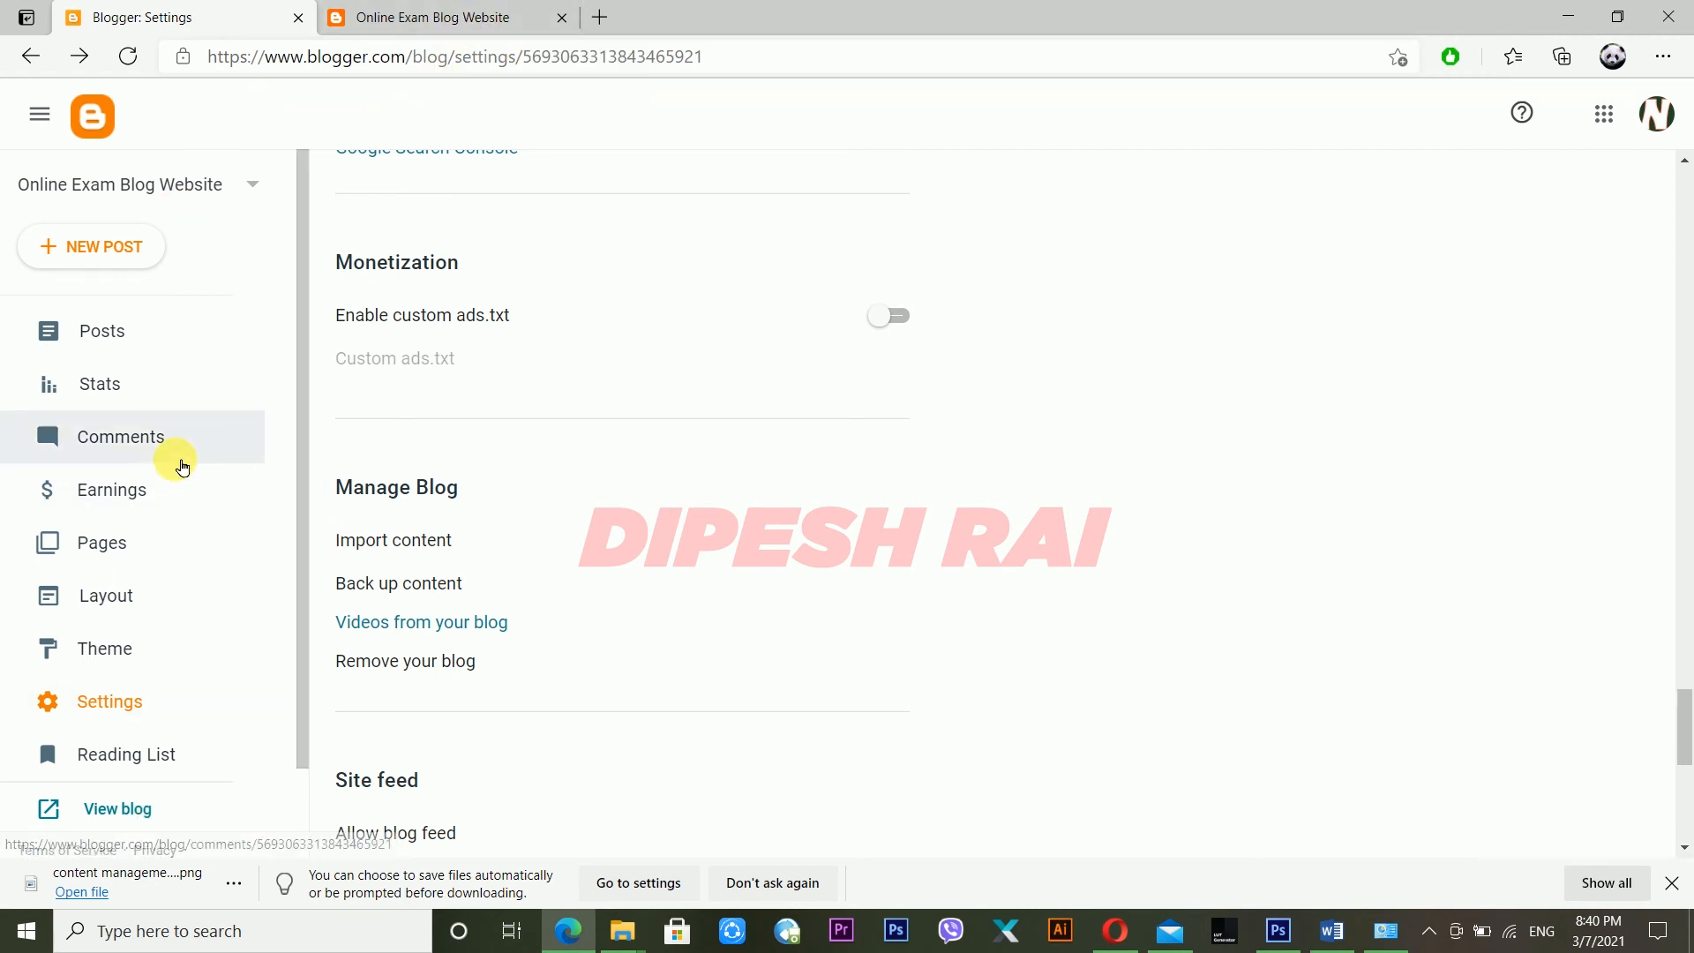
- Check the new blog's post list and settings, and reload its live page to look for the imported posts
click(126, 337)
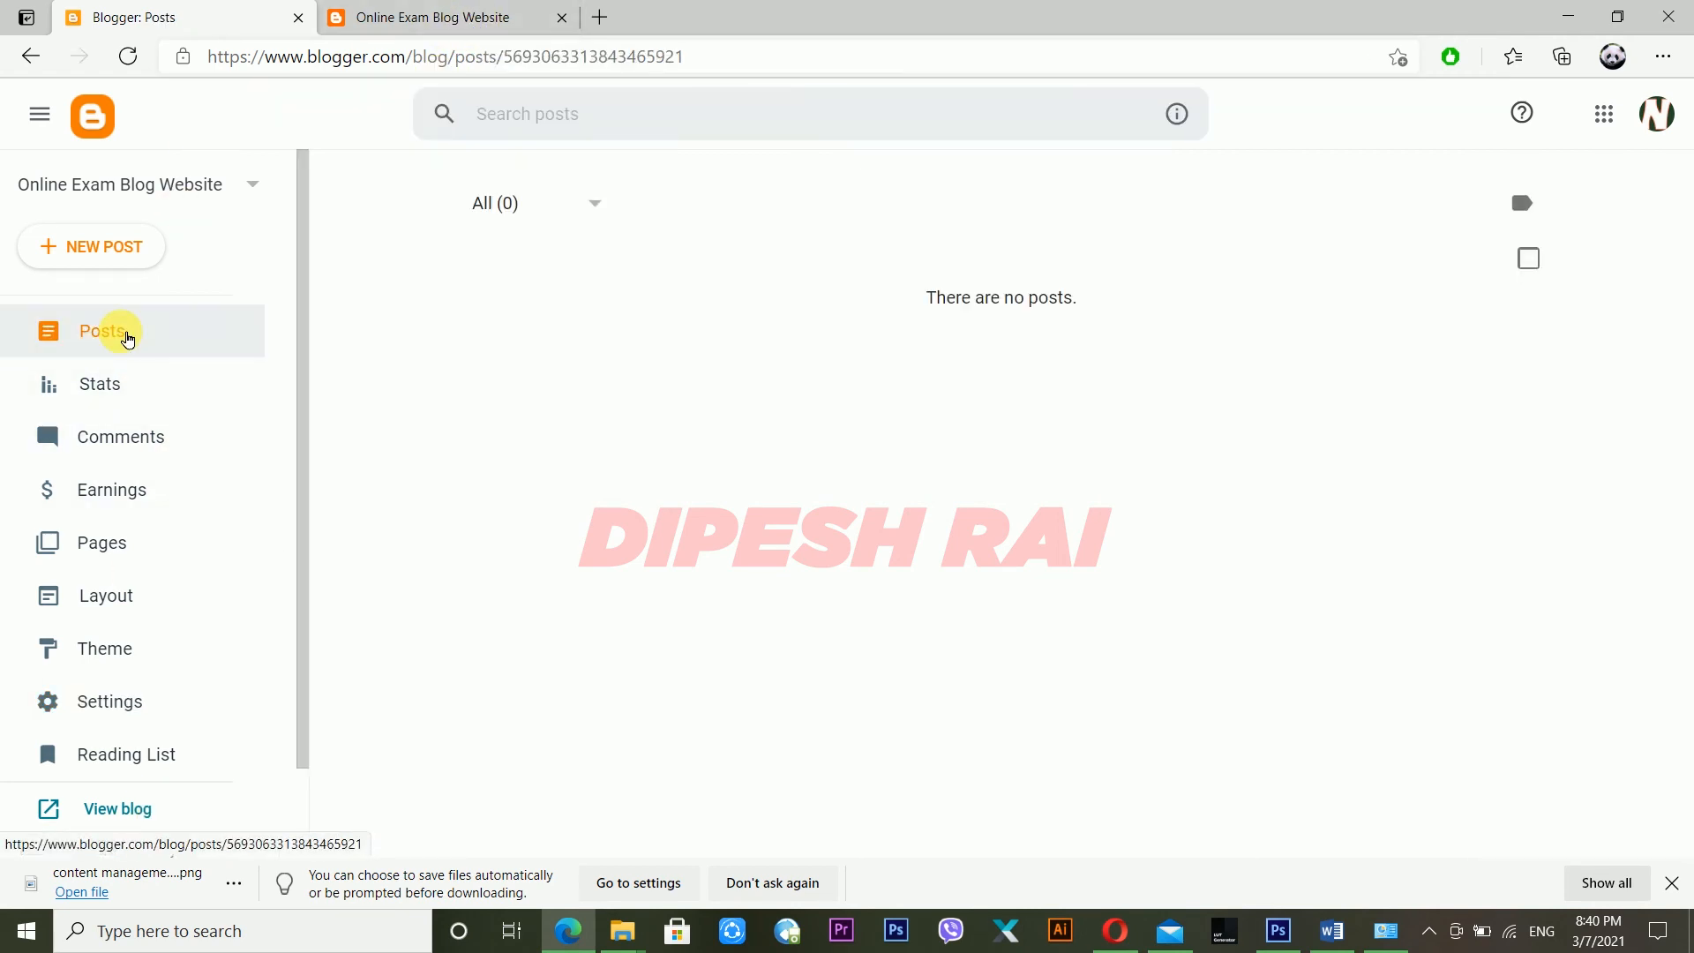
click(138, 711)
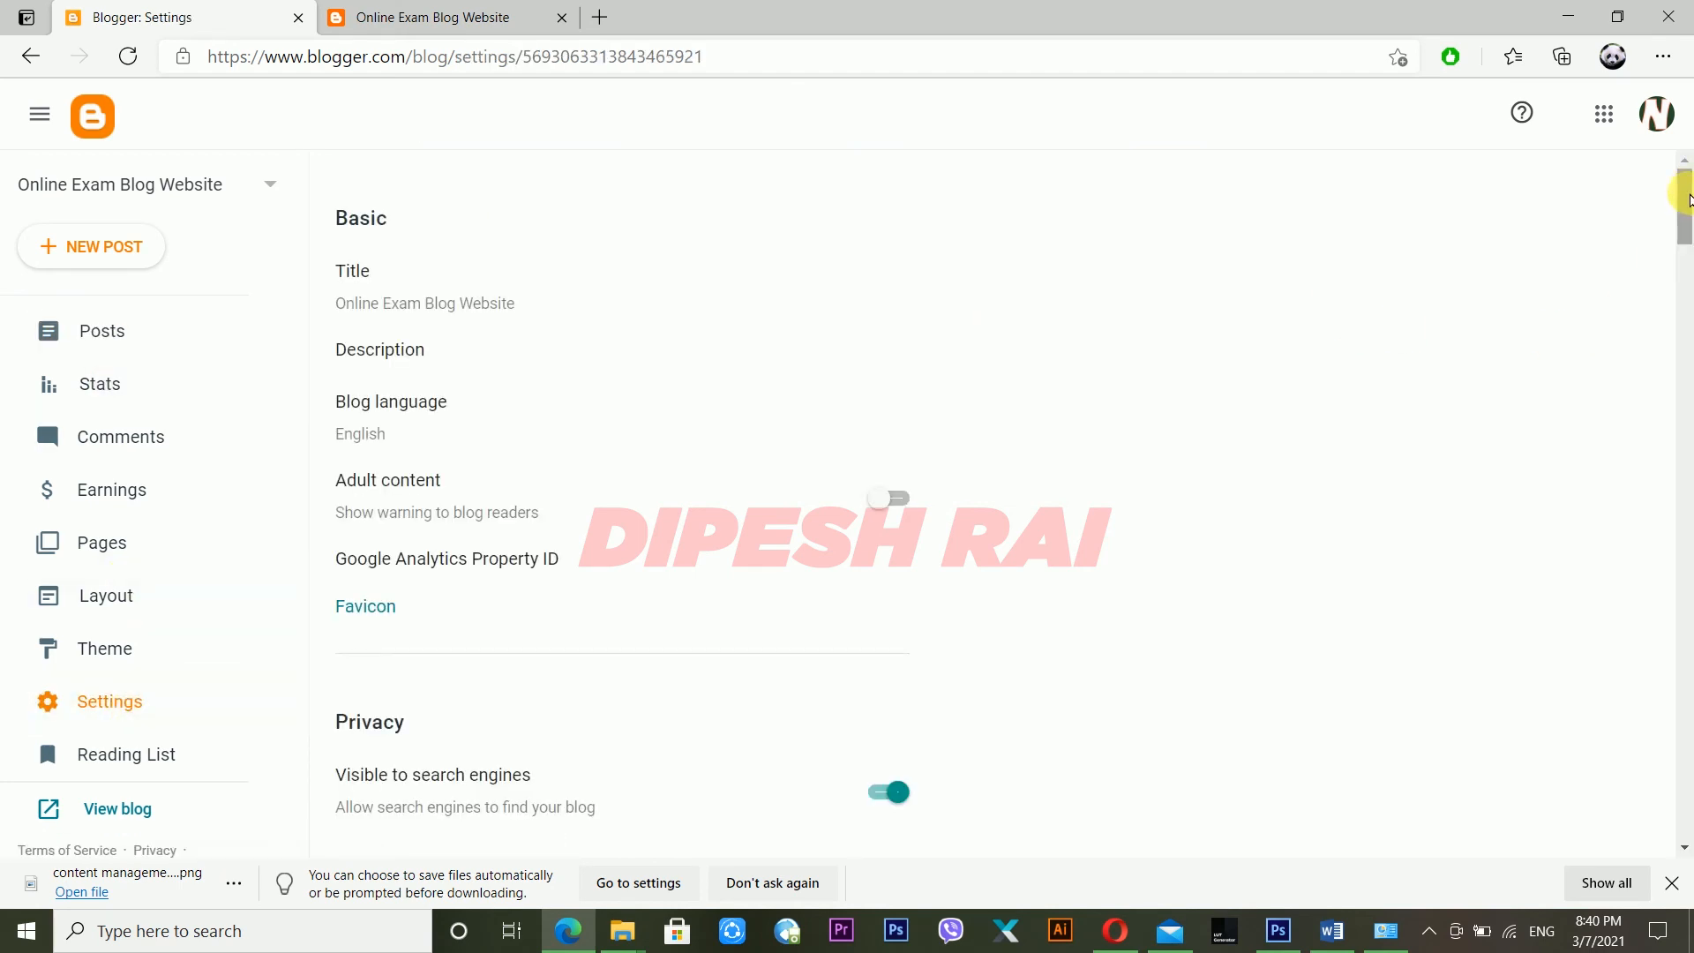
drag(1684, 212, 1603, 544)
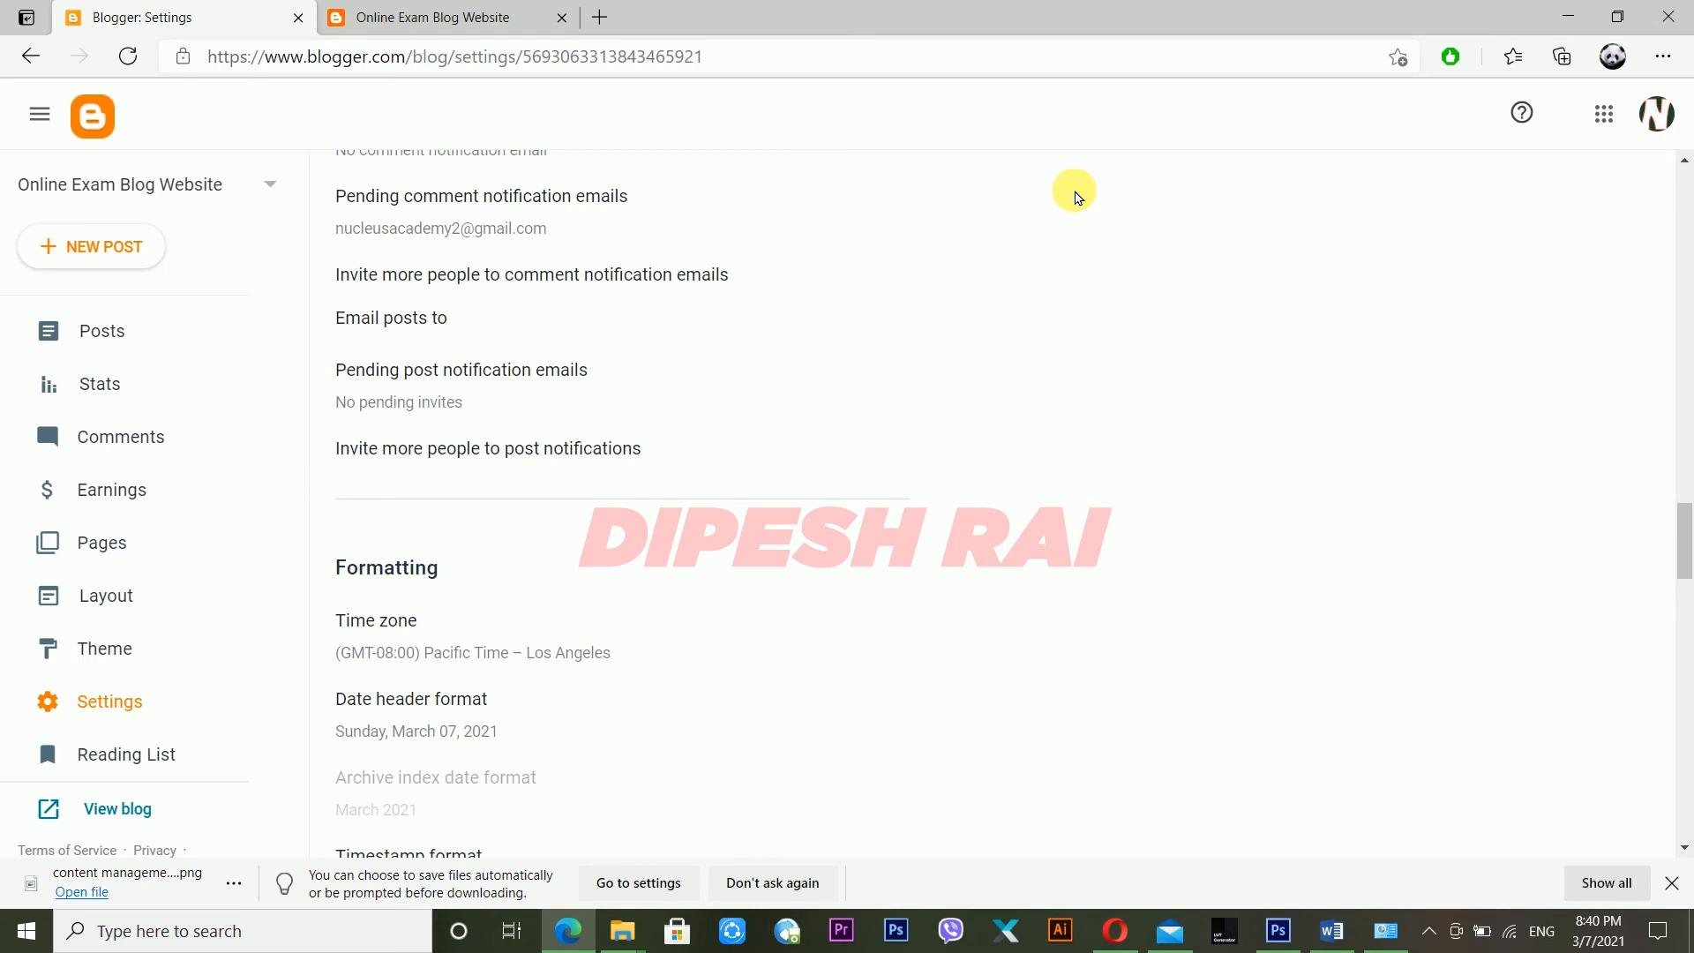
click(353, 17)
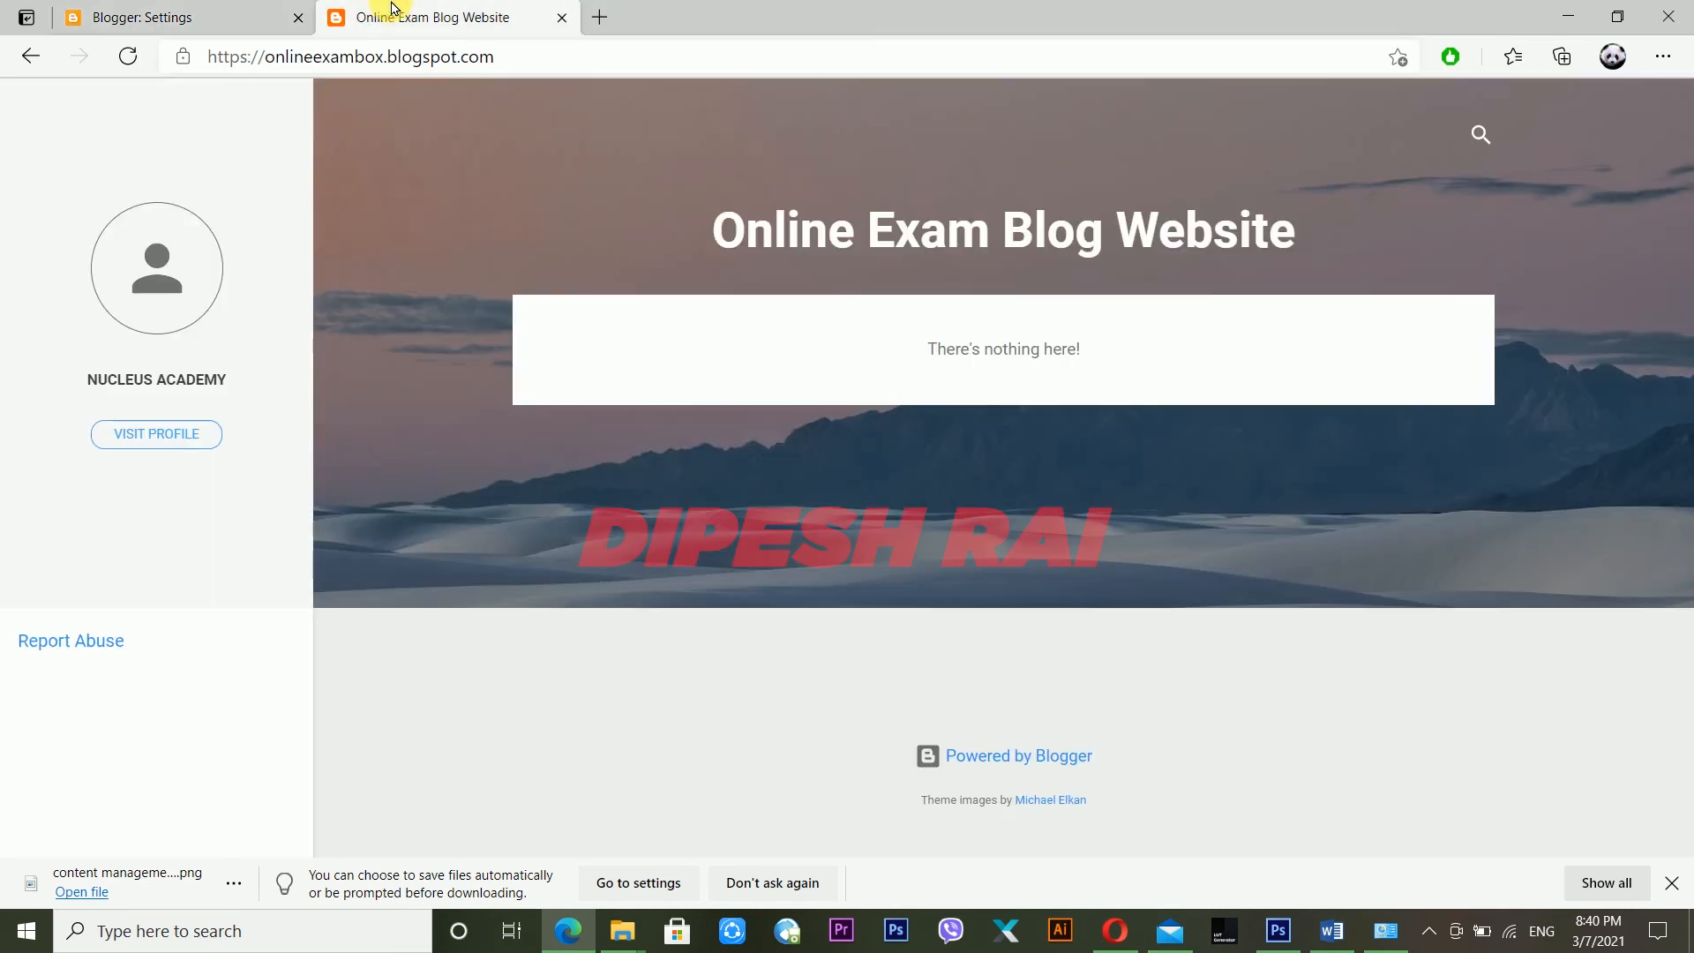
click(121, 68)
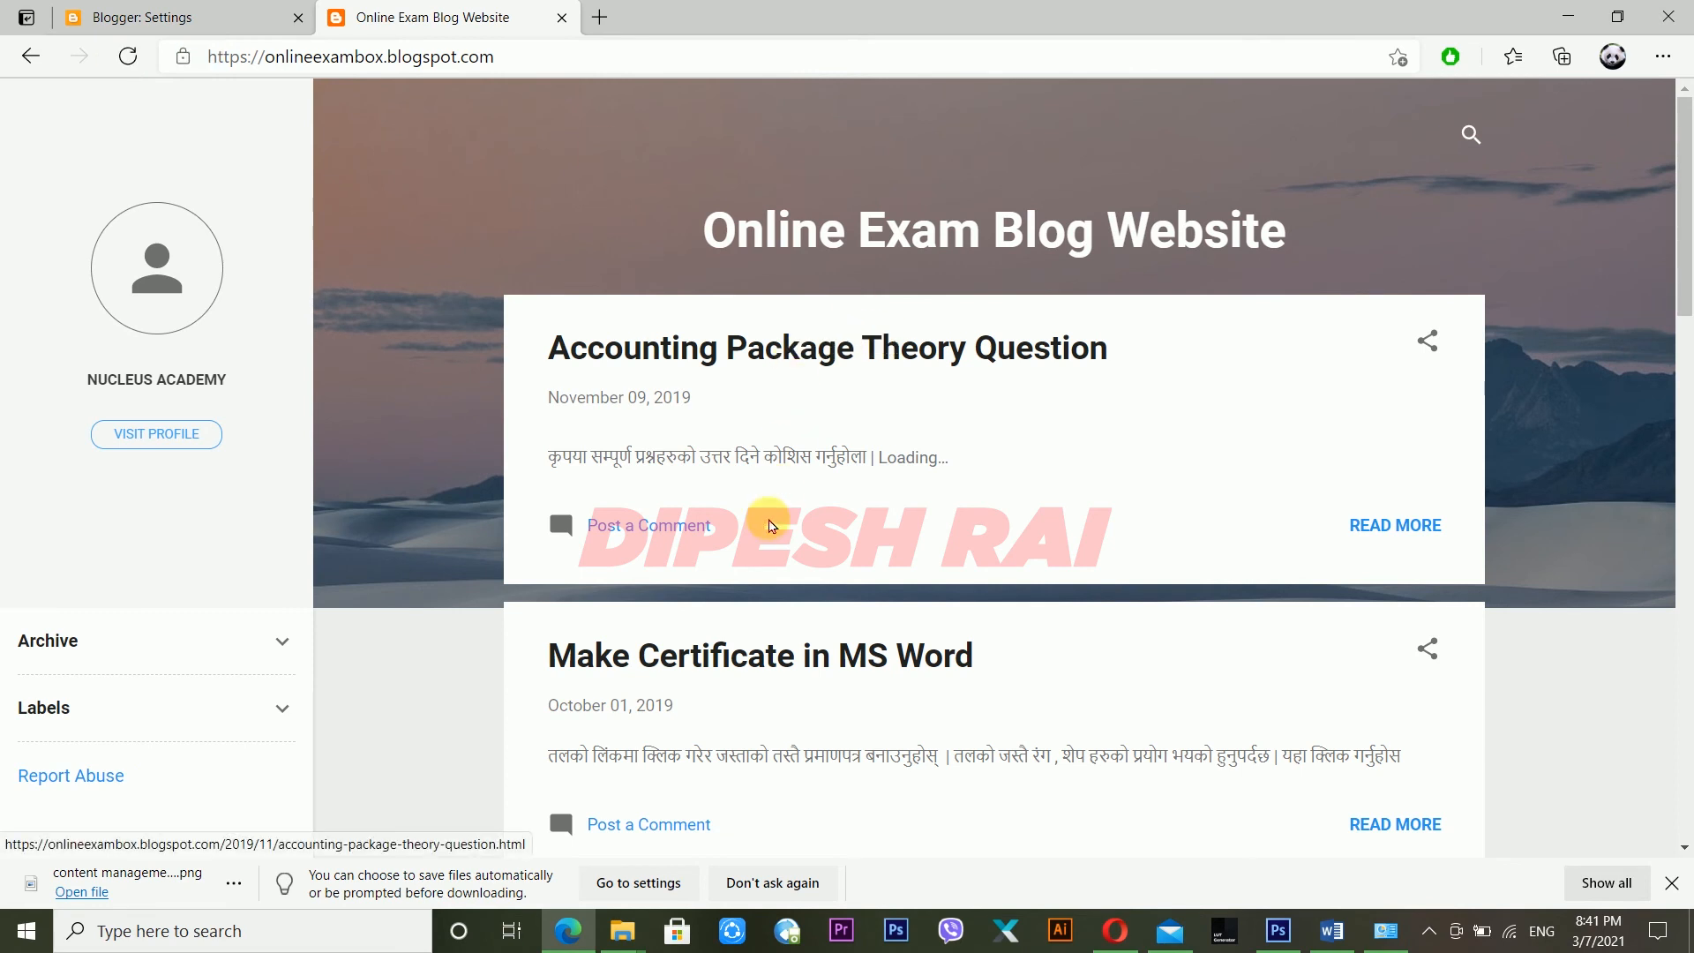
- Reload the dashboard's post list to check the imported posts, and return to the live blog
click(226, 36)
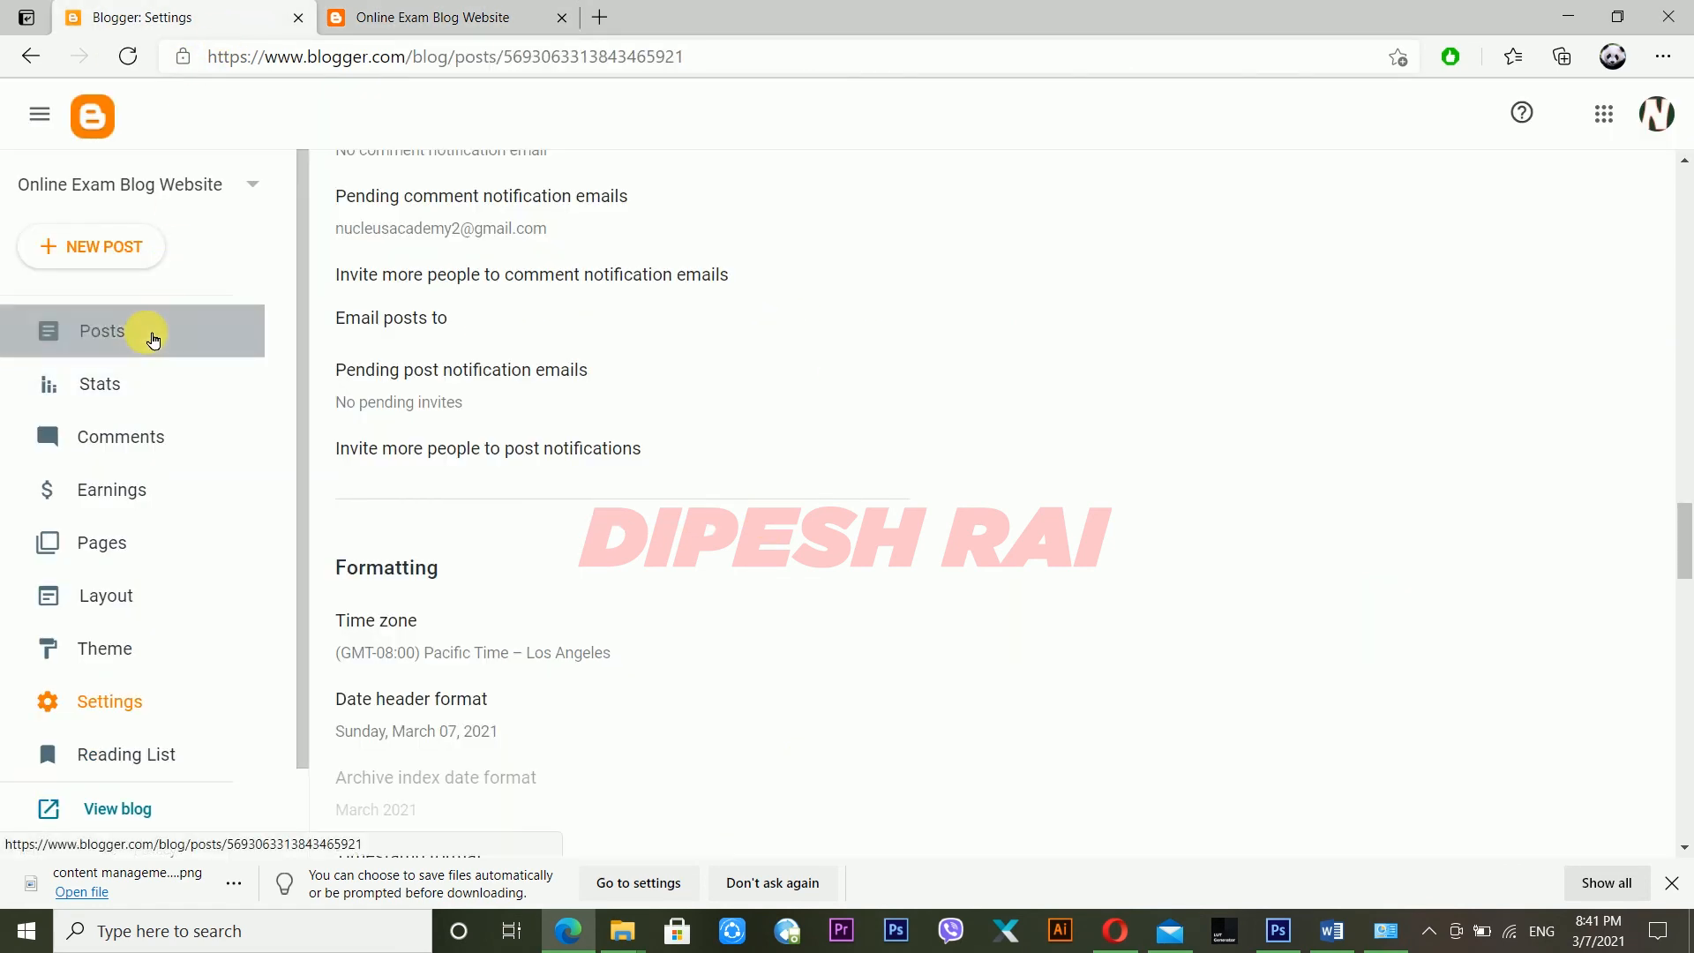
click(153, 340)
click(128, 53)
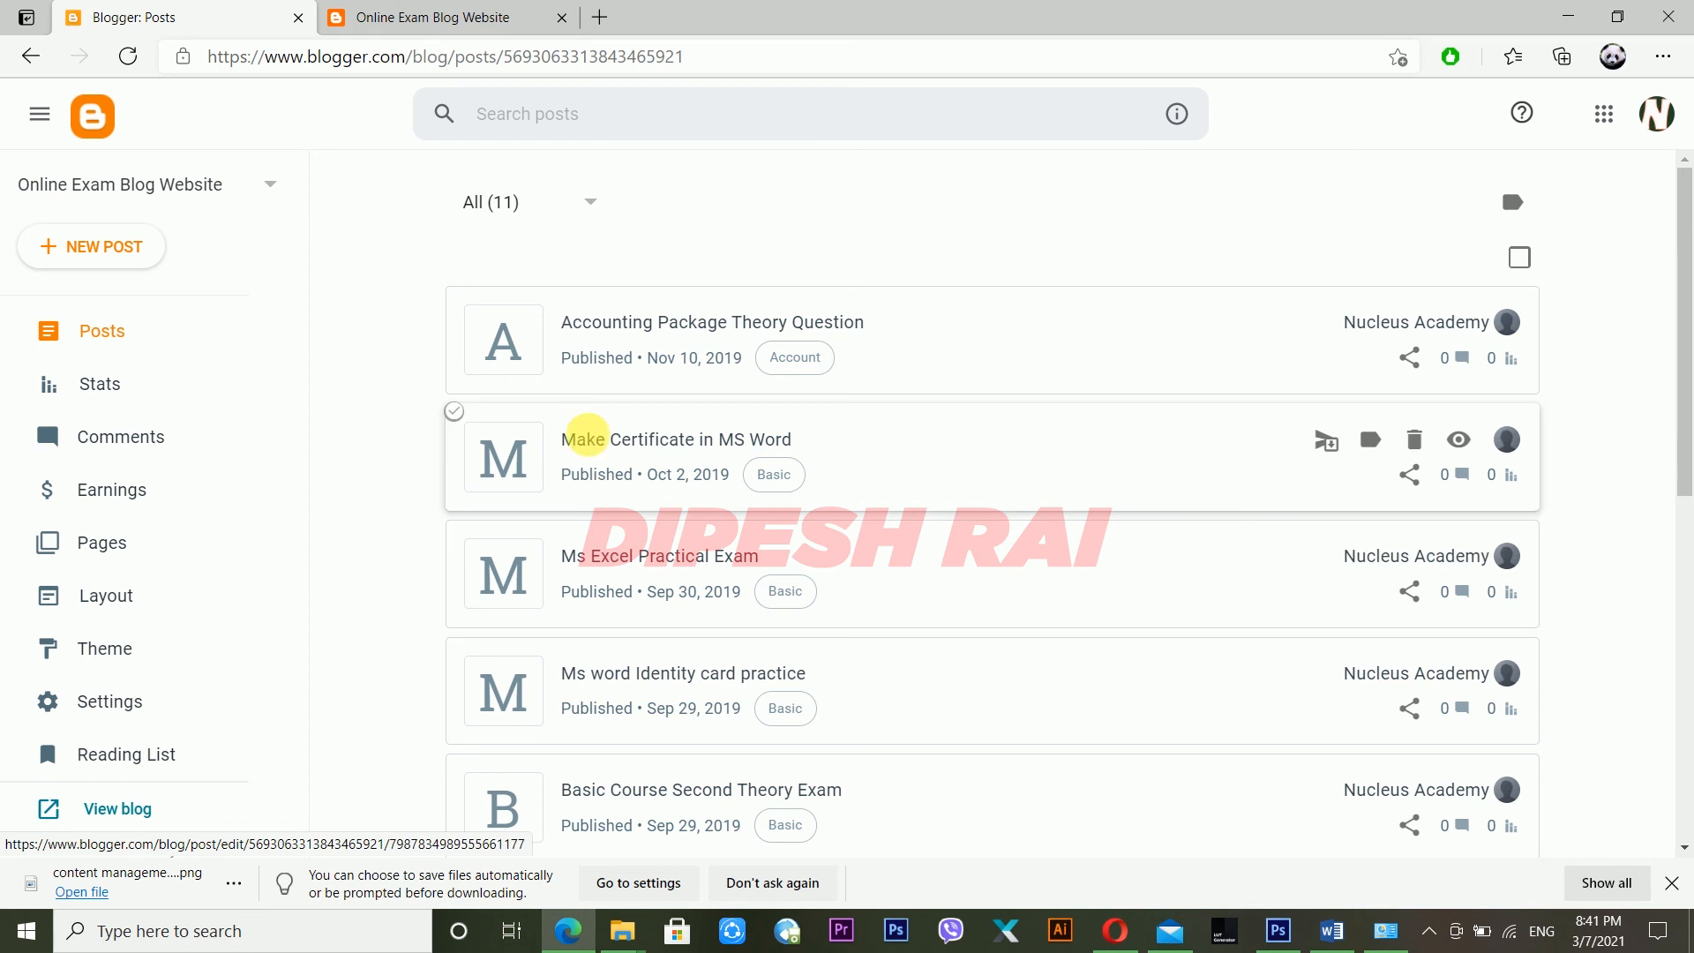
click(436, 10)
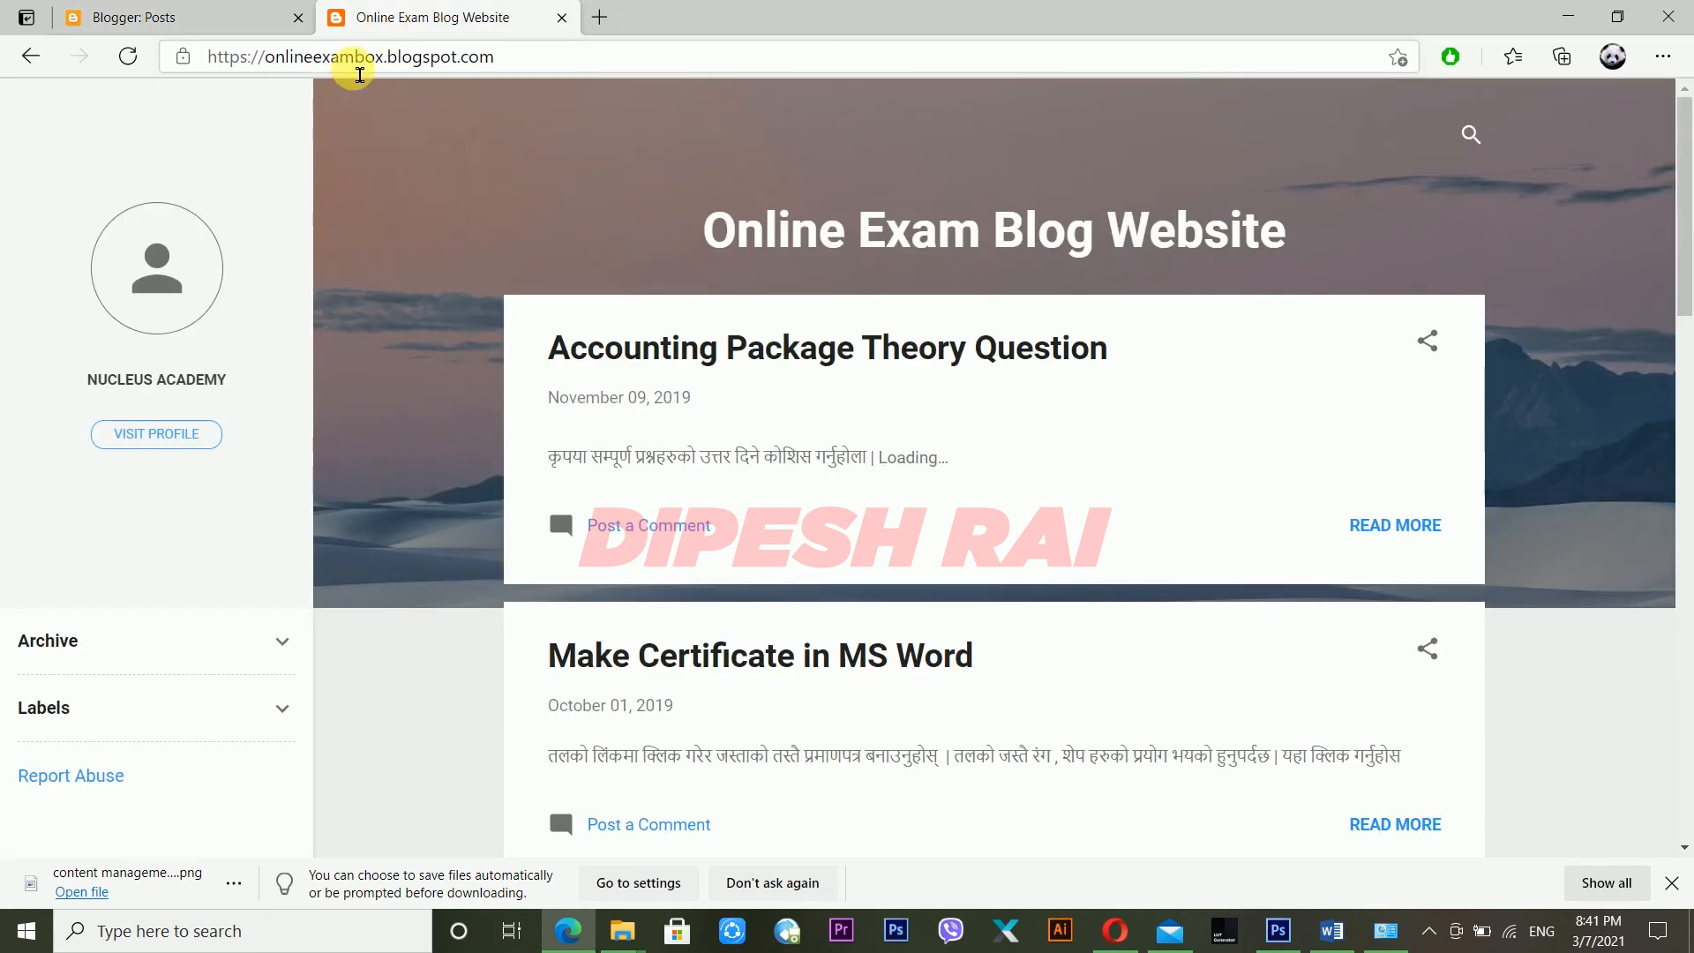